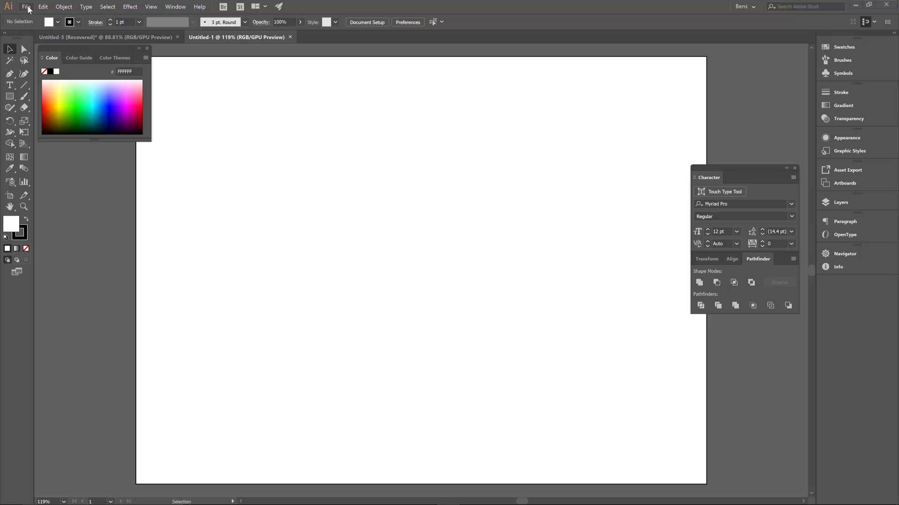
- Create a new web document from the Minimum 1024 x 768 px preset
left_click(29, 8)
left_click(40, 18)
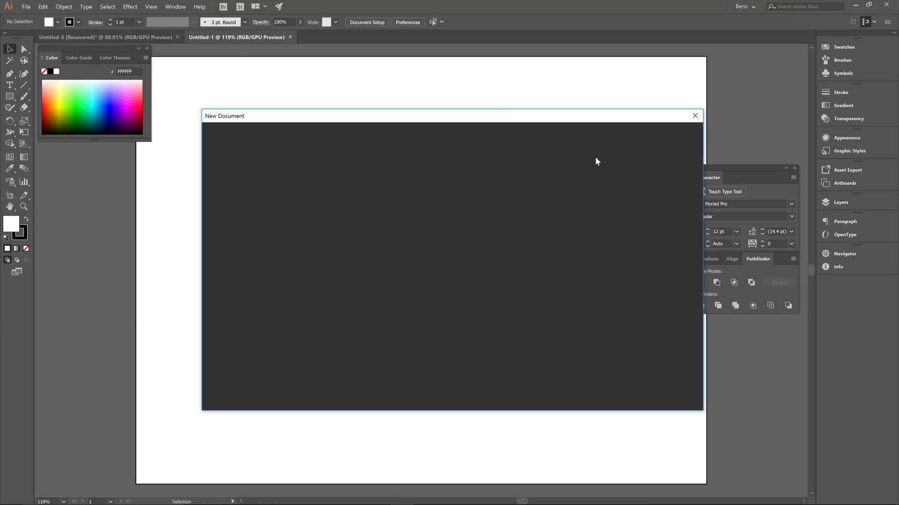
left_click(432, 116)
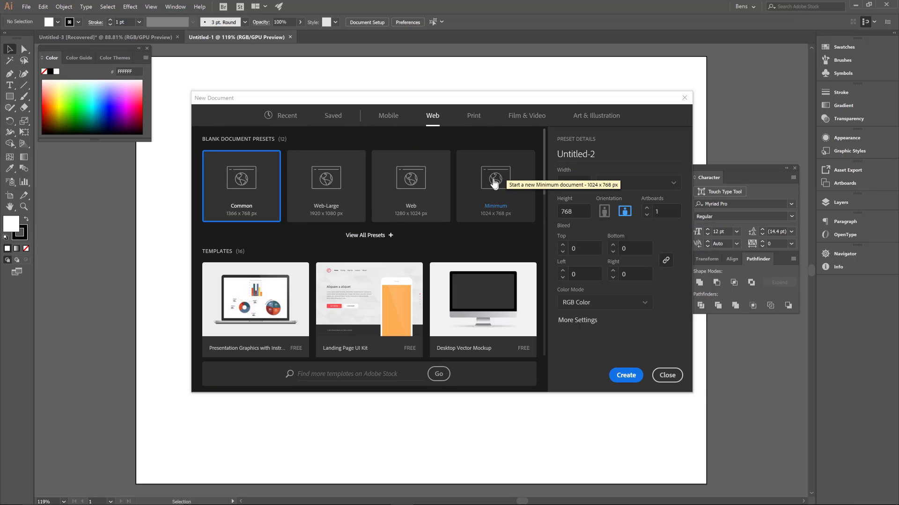
left_click(492, 187)
left_click(626, 375)
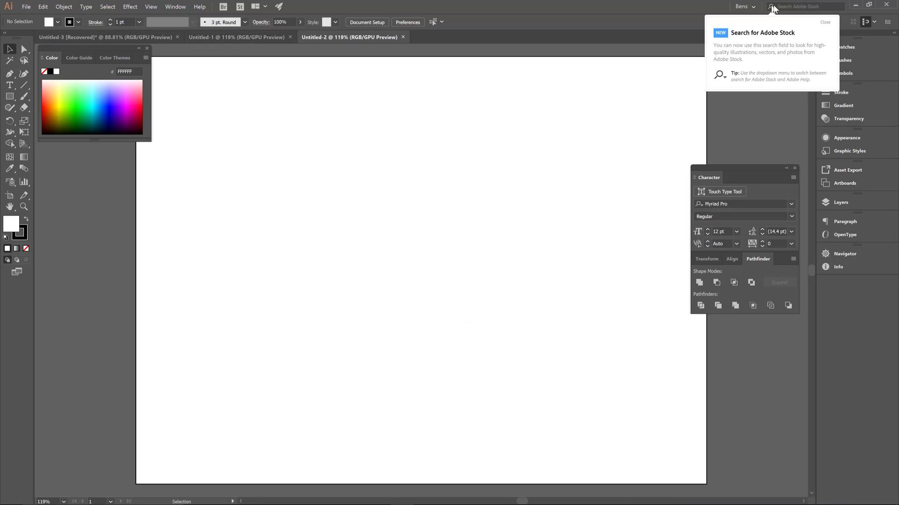
- Switch to Chrome, open homestarrunner.com/sbemail58.html and watch its dragon-drawing cartoon for reference
left_click(773, 7)
left_click_drag(898, 71, 327, 1)
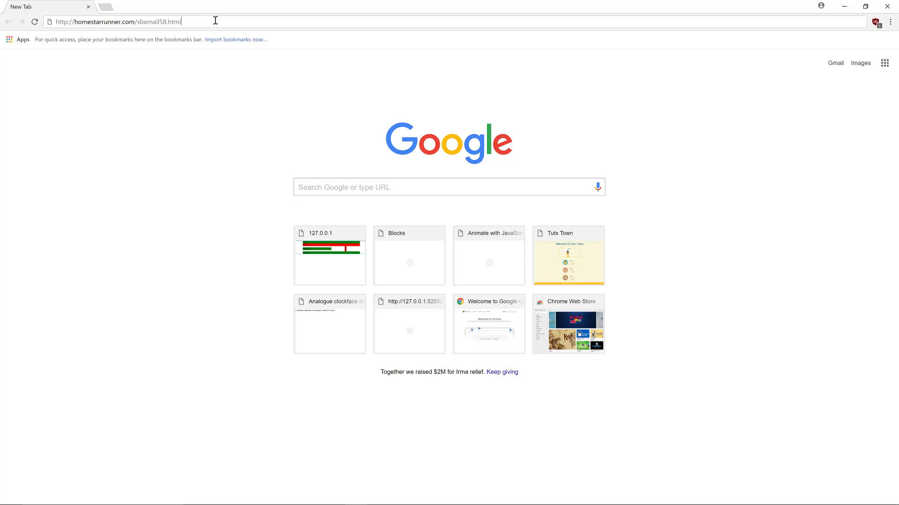
key("Return")
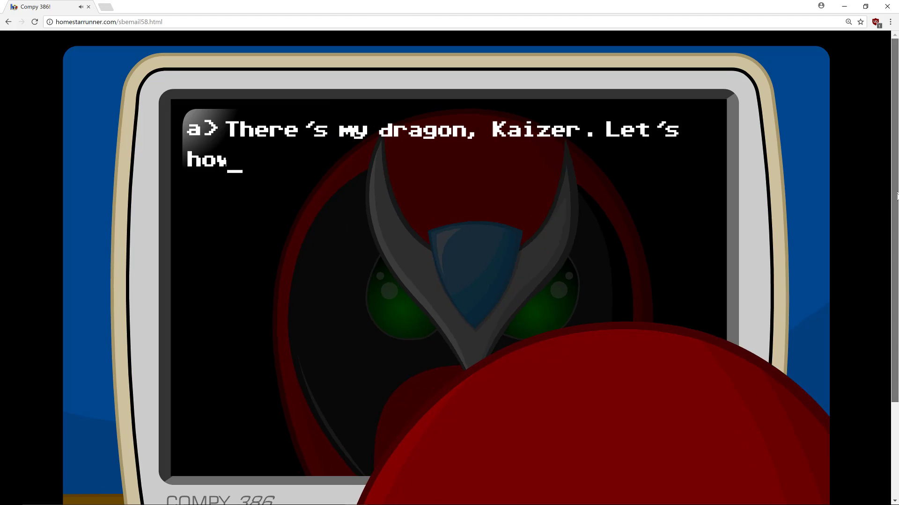
scroll(893, 200, "down", 1)
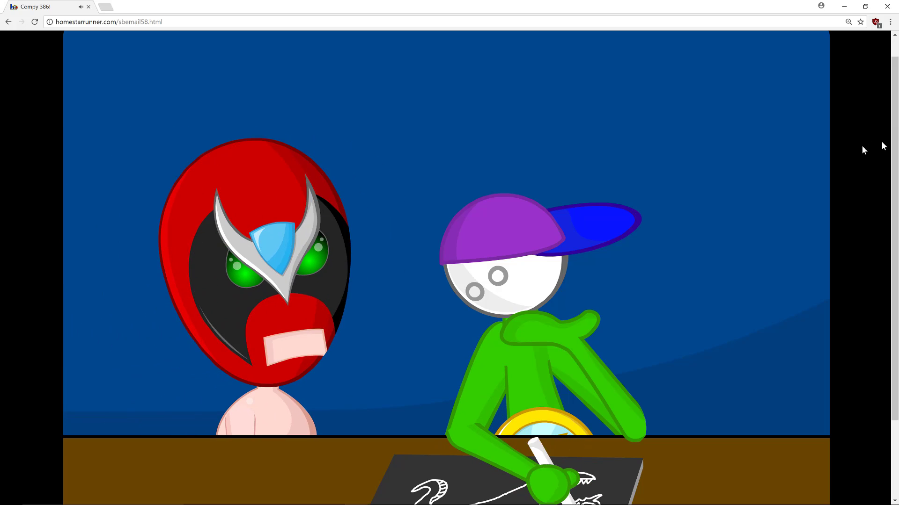
scroll(896, 151, "down", 1)
left_click_drag(896, 150, 896, 163)
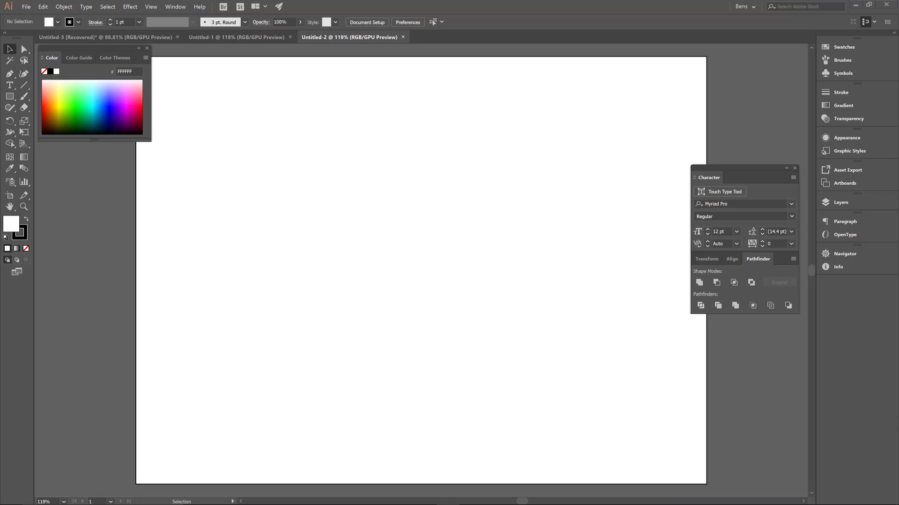
- In Illustrator, use the Pencil tool with its current options to draw an S-shaped dragon body with head, open mouth and pointed tail, about 275 x 305 px
left_click(9, 109)
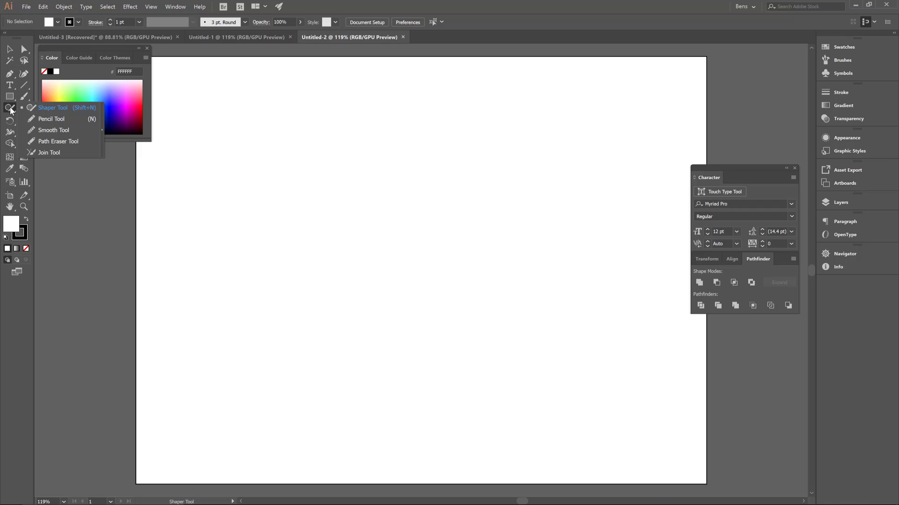
left_click(52, 118)
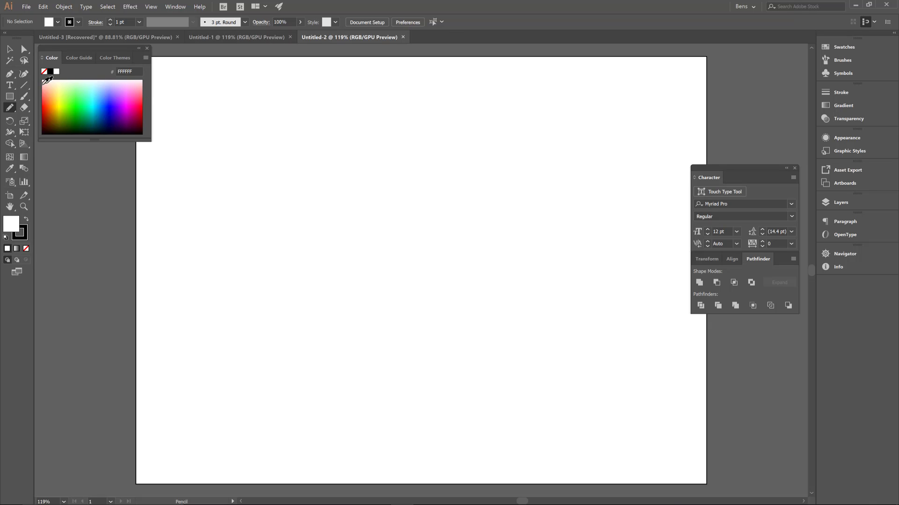
double_click(15, 108)
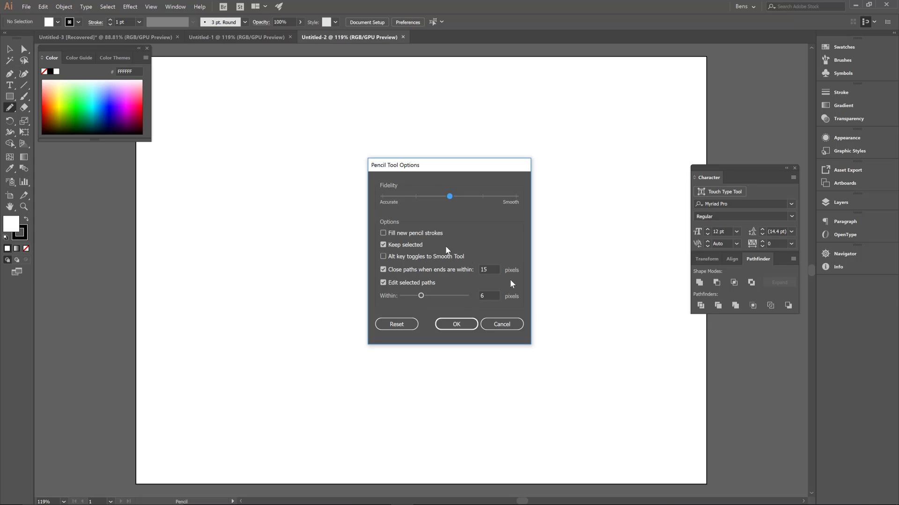
left_click(456, 324)
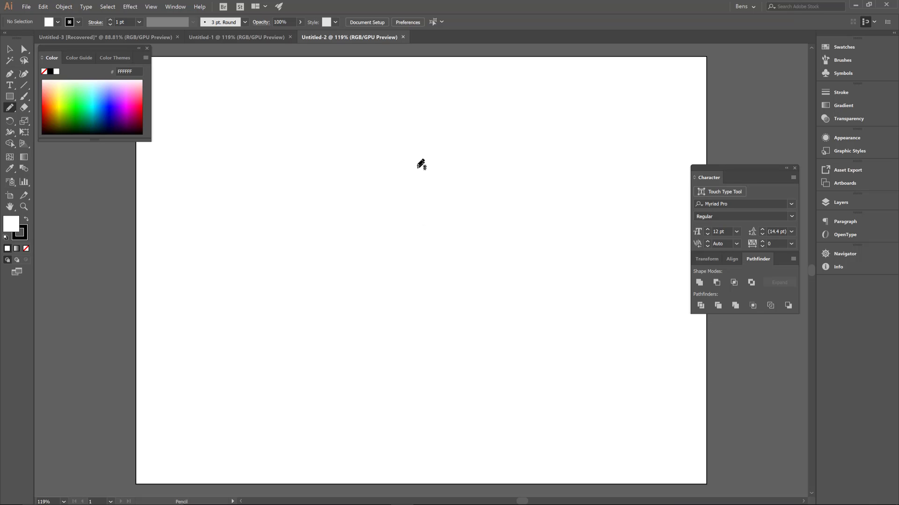
mouse_move(400, 159)
left_mouse_down()
mouse_move(357, 149)
mouse_move(332, 162)
mouse_move(320, 188)
mouse_move(323, 218)
mouse_move(354, 287)
mouse_move(340, 306)
mouse_move(285, 315)
mouse_move(333, 318)
mouse_move(357, 309)
mouse_move(374, 272)
mouse_move(355, 218)
mouse_move(361, 199)
mouse_move(420, 211)
mouse_move(427, 197)
mouse_move(399, 182)
mouse_move(439, 182)
mouse_move(435, 155)
mouse_move(400, 161)
left_mouse_up()
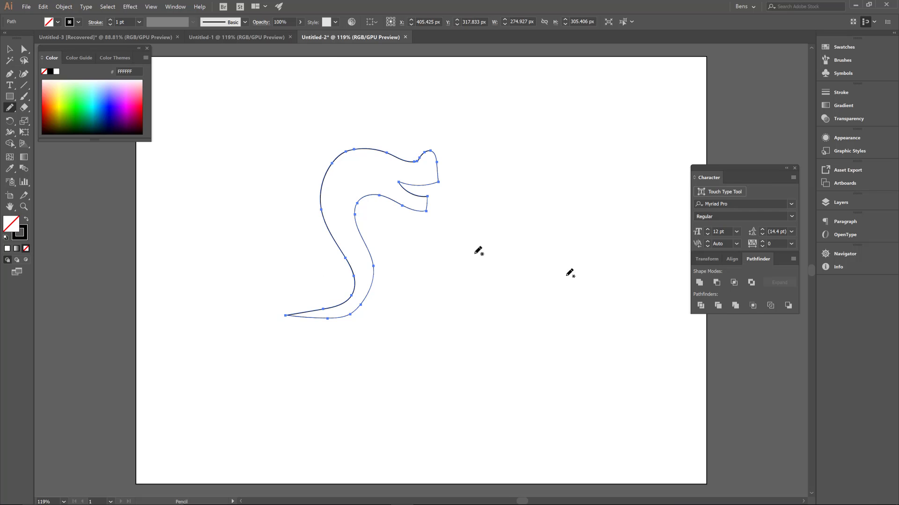
- Draw two bent legs with feet beneath the body near the base of the tail, redoing the strokes that go wrong
mouse_move(344, 317)
left_mouse_down()
mouse_move(332, 353)
mouse_move(355, 358)
left_mouse_up()
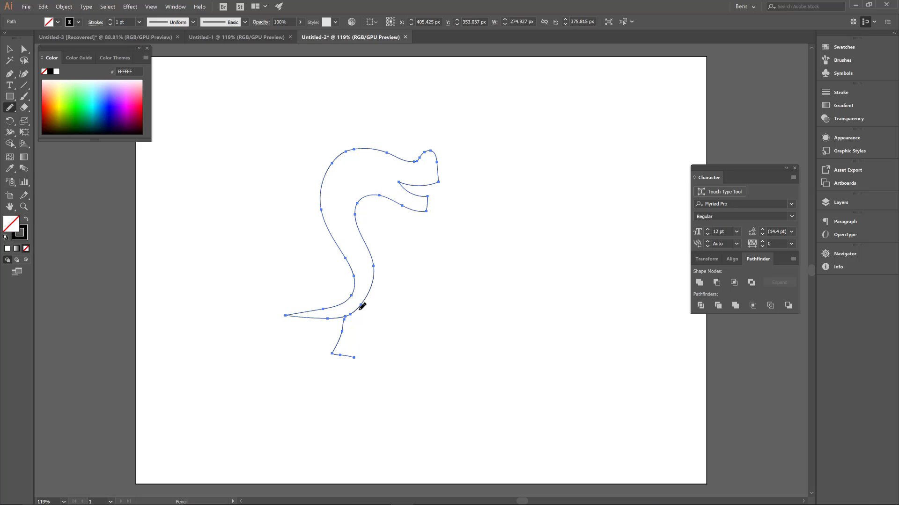
mouse_move(361, 306)
left_mouse_down()
mouse_move(355, 347)
mouse_move(377, 352)
left_mouse_up()
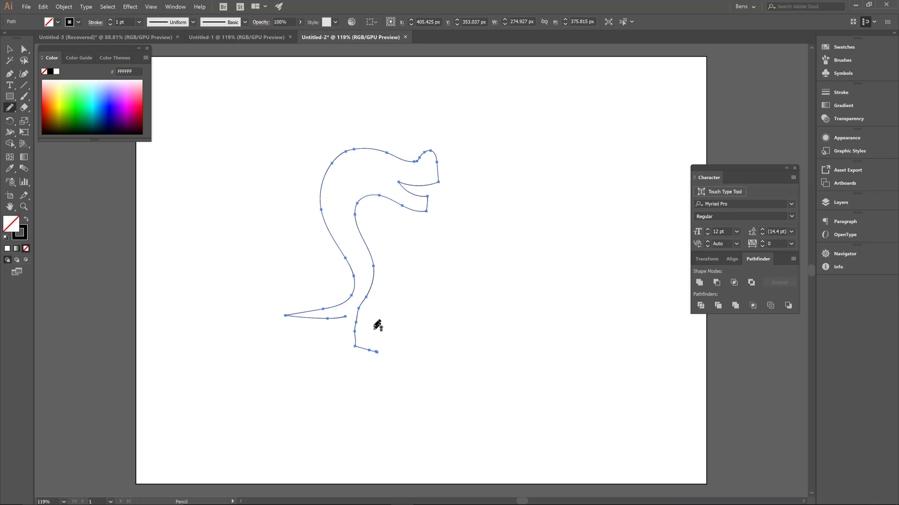
left_click_drag(346, 317, 354, 357)
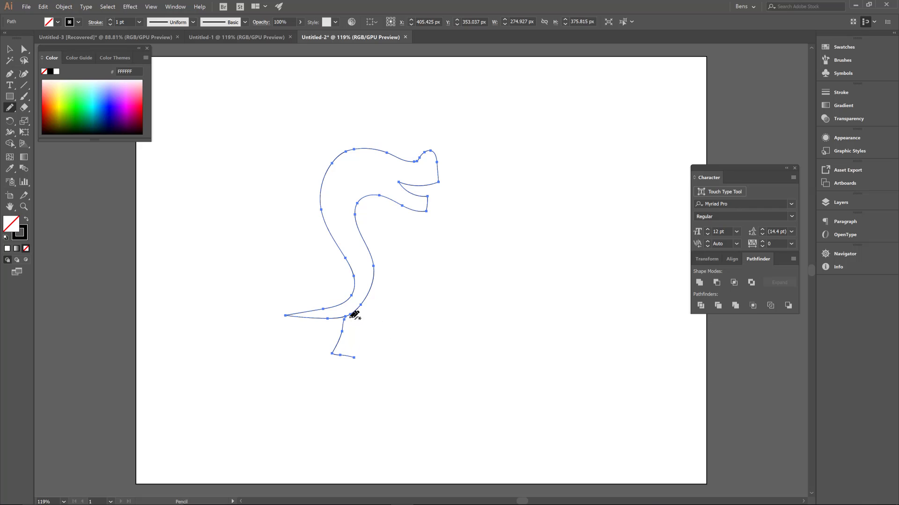
mouse_move(351, 318)
left_mouse_down()
mouse_move(350, 341)
mouse_move(394, 344)
left_mouse_up()
key("ctrl+z")
mouse_move(351, 318)
left_mouse_down()
mouse_move(348, 347)
mouse_move(374, 345)
left_mouse_up()
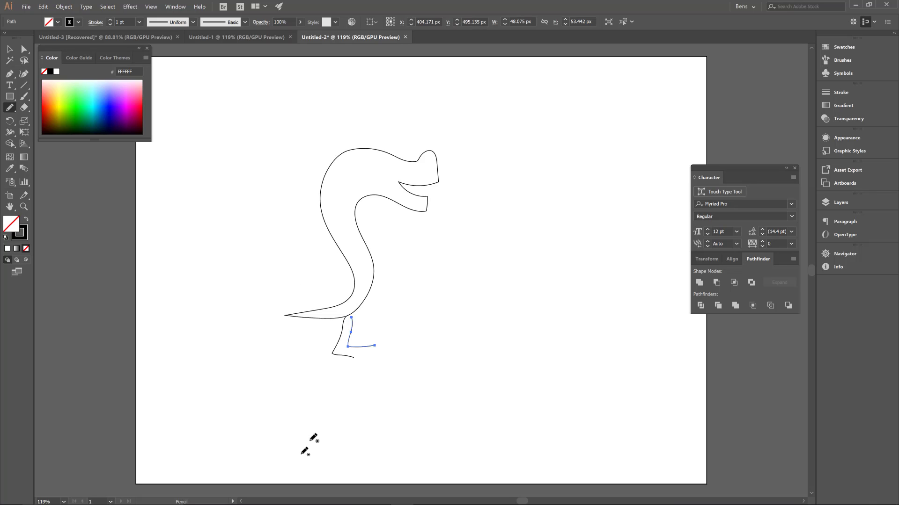
- Draw a clawed arm on each side of the body and a V-shaped angry brow above the head
mouse_move(329, 207)
left_mouse_down()
mouse_move(308, 226)
mouse_move(298, 246)
mouse_move(307, 253)
mouse_move(299, 235)
mouse_move(295, 260)
left_mouse_up()
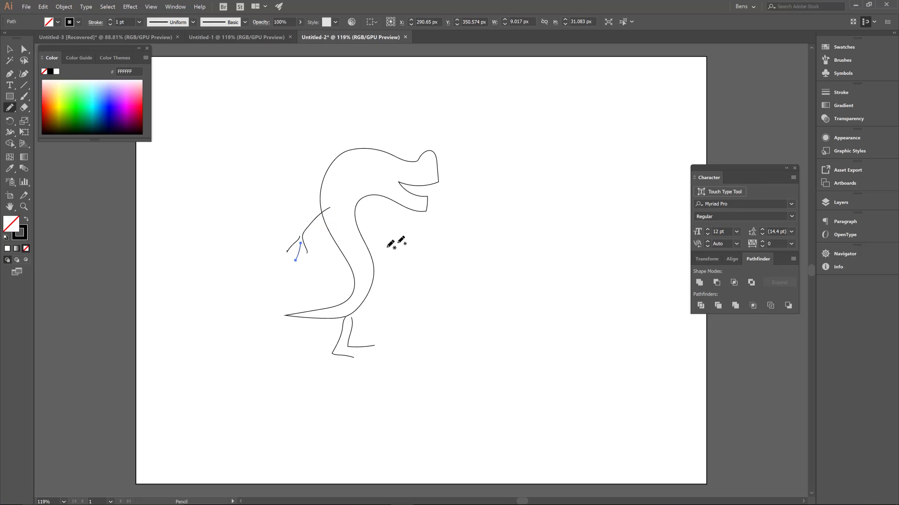
mouse_move(356, 211)
left_mouse_down()
mouse_move(406, 243)
mouse_move(403, 274)
mouse_move(418, 270)
mouse_move(426, 247)
left_mouse_up()
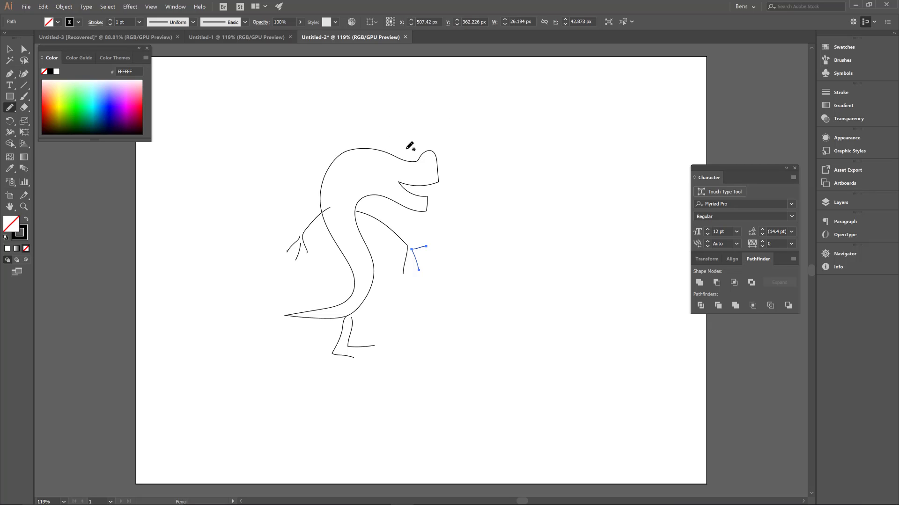
mouse_move(404, 140)
left_mouse_down()
mouse_move(412, 155)
mouse_move(416, 147)
left_mouse_up()
key("ctrl+z")
left_click_drag(421, 147, 420, 146)
- Draw two scalloped bat-like wings rising from the dragon's back, with small claws at both wing tips
left_click_drag(333, 155, 300, 119)
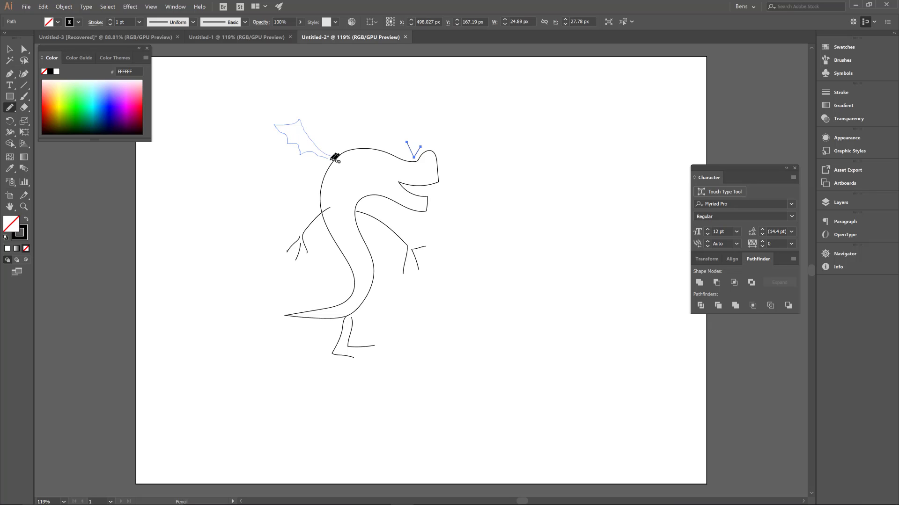
key("ctrl+z")
mouse_move(346, 146)
left_mouse_down()
mouse_move(329, 140)
mouse_move(299, 93)
mouse_move(259, 103)
mouse_move(265, 122)
mouse_move(340, 156)
left_mouse_up()
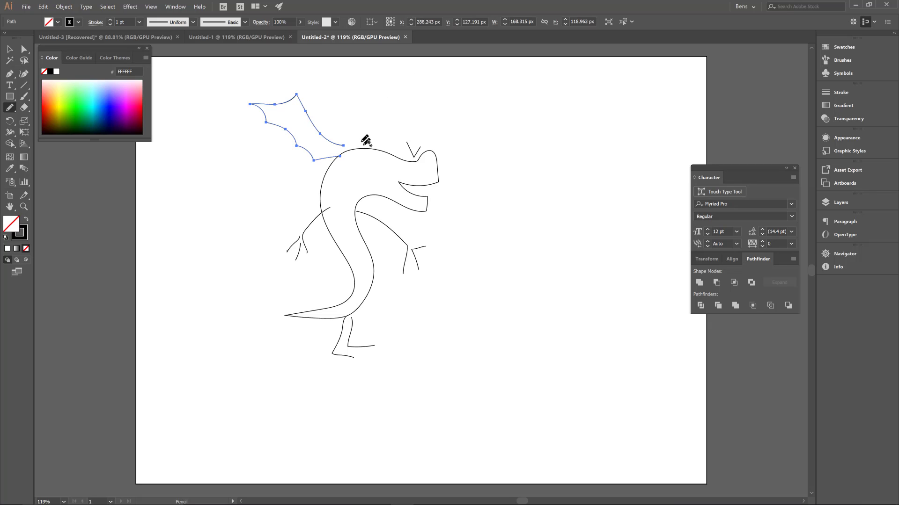
mouse_move(353, 147)
left_mouse_down()
mouse_move(364, 93)
mouse_move(398, 96)
left_mouse_up()
mouse_move(382, 126)
left_mouse_down()
mouse_move(369, 146)
mouse_move(356, 147)
left_mouse_up()
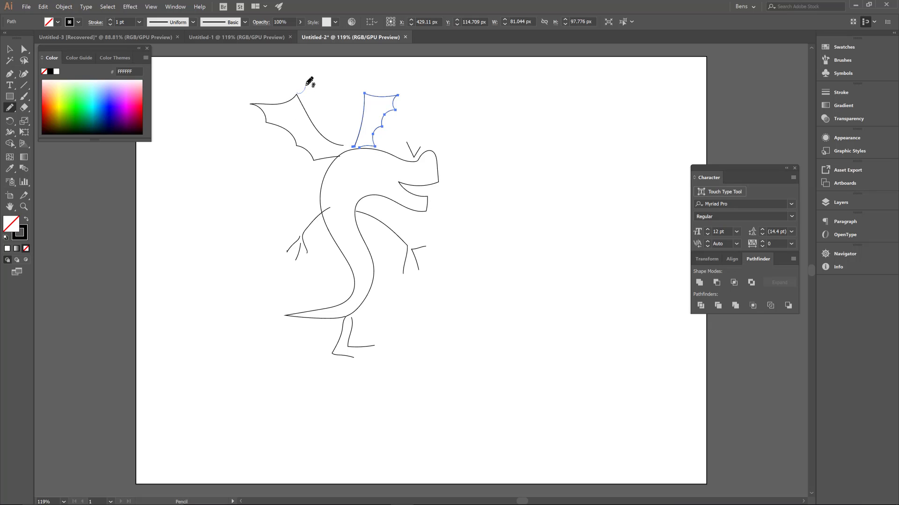
left_click_drag(307, 85, 294, 92)
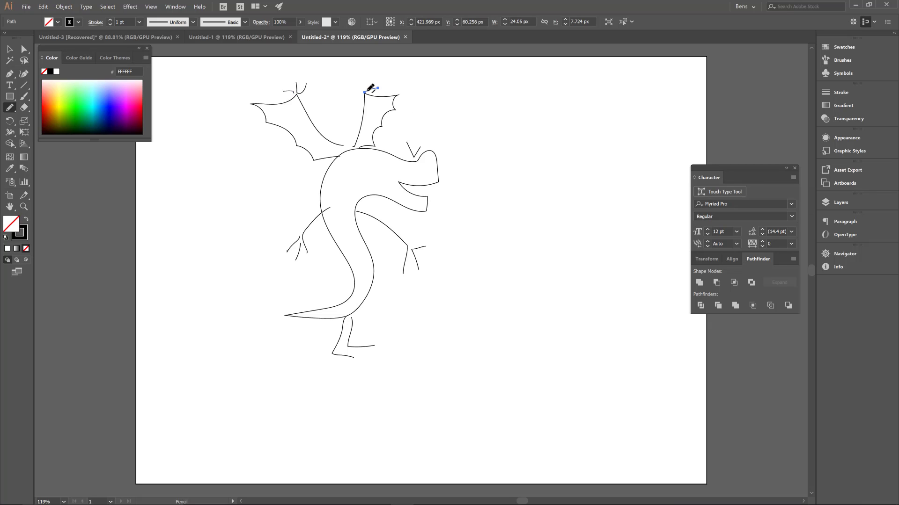
left_click_drag(365, 91, 347, 82)
- Draw four pointed teeth on the upper jaw and two on the lower jaw inside the open mouth
key("ctrl+space")
mouse_move(431, 197)
left_mouse_down()
mouse_move(583, 132)
mouse_move(563, 140)
mouse_move(576, 136)
left_mouse_up()
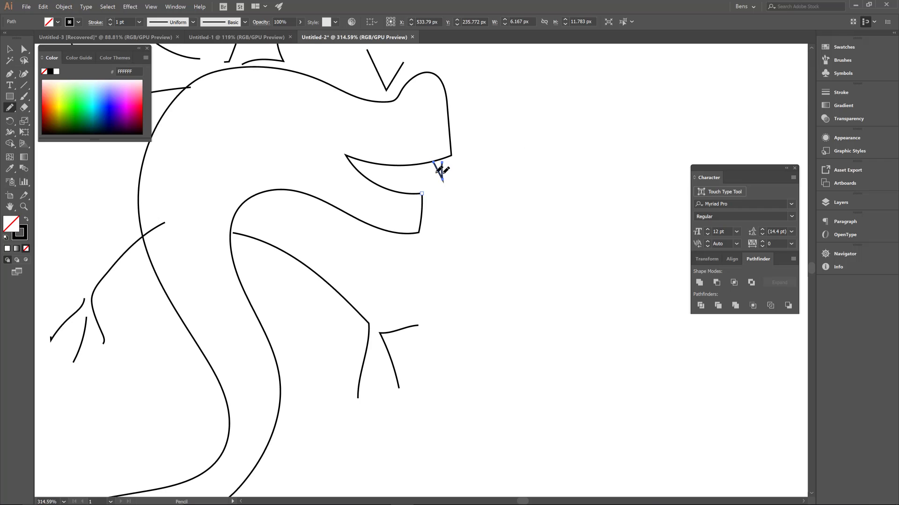
mouse_move(419, 166)
left_mouse_down()
mouse_move(396, 181)
mouse_move(402, 168)
mouse_move(377, 174)
mouse_move(386, 165)
mouse_move(418, 195)
left_mouse_up()
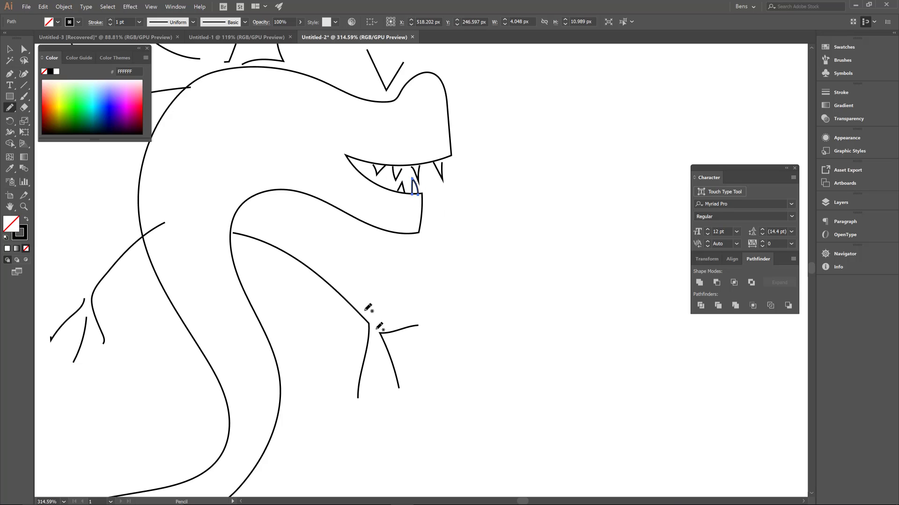
- Fill the chest between the two arms with small V-shaped scale marks
mouse_move(333, 127)
left_mouse_down()
mouse_move(400, 153)
mouse_move(439, 186)
left_mouse_up()
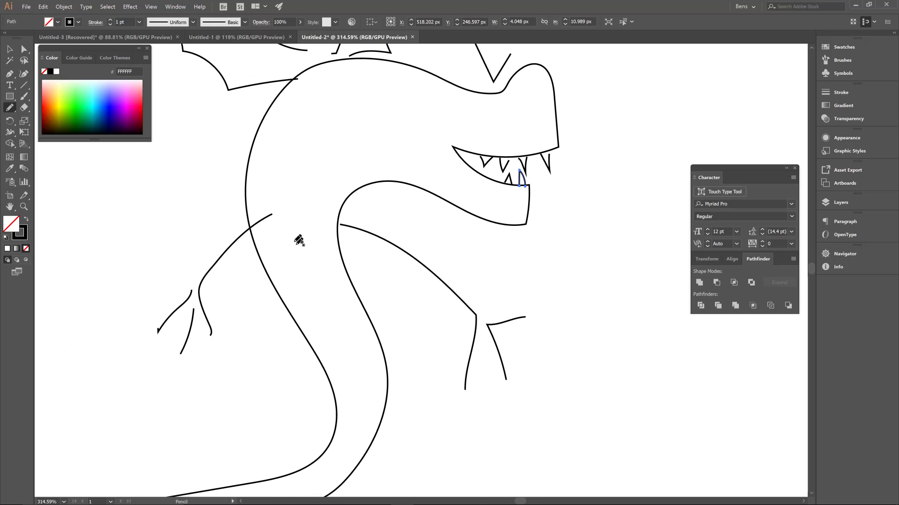
left_click_drag(294, 240, 307, 233)
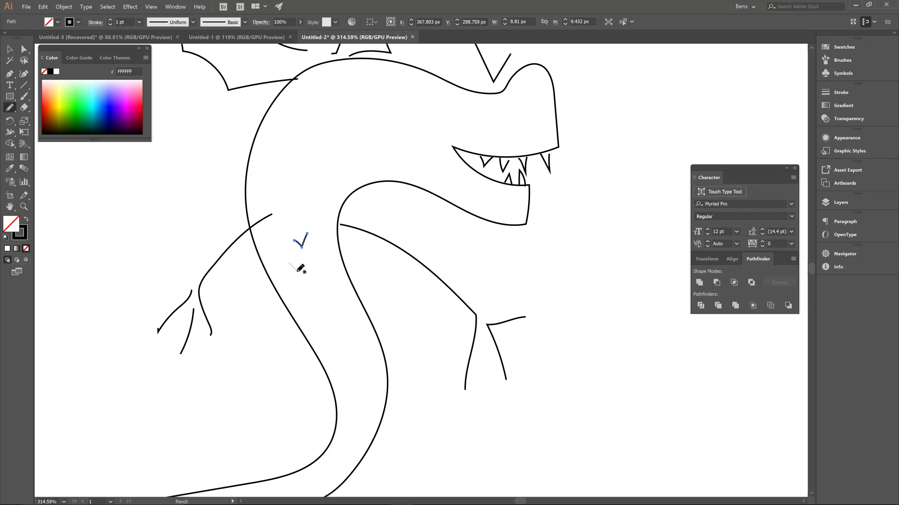
left_click_drag(300, 265, 329, 253)
mouse_move(313, 286)
left_mouse_down()
mouse_move(319, 272)
mouse_move(302, 286)
left_mouse_up()
mouse_move(287, 248)
left_mouse_down()
mouse_move(295, 223)
mouse_move(323, 244)
mouse_move(336, 229)
left_mouse_up()
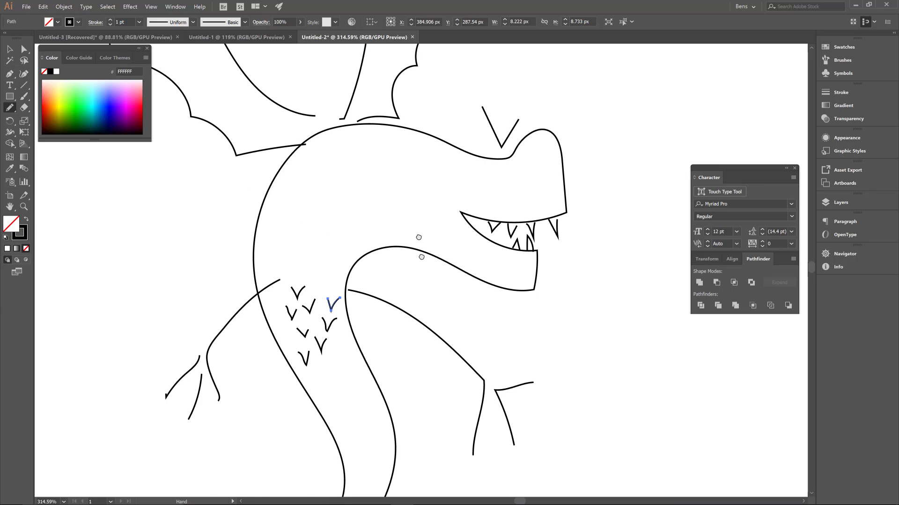
- Draw three spikes along the tail's upper edge and add a few more scale marks on the chest
mouse_move(320, 316)
left_mouse_down()
mouse_move(365, 249)
mouse_move(326, 271)
mouse_move(335, 259)
mouse_move(331, 142)
left_mouse_up()
scroll(351, 206, "up", 2)
mouse_move(394, 349)
left_mouse_down()
mouse_move(387, 271)
mouse_move(395, 295)
mouse_move(313, 308)
mouse_move(344, 358)
mouse_move(295, 338)
mouse_move(298, 374)
mouse_move(253, 368)
mouse_move(241, 383)
left_mouse_up()
left_click_drag(394, 259, 337, 387)
left_click_drag(401, 186, 385, 267)
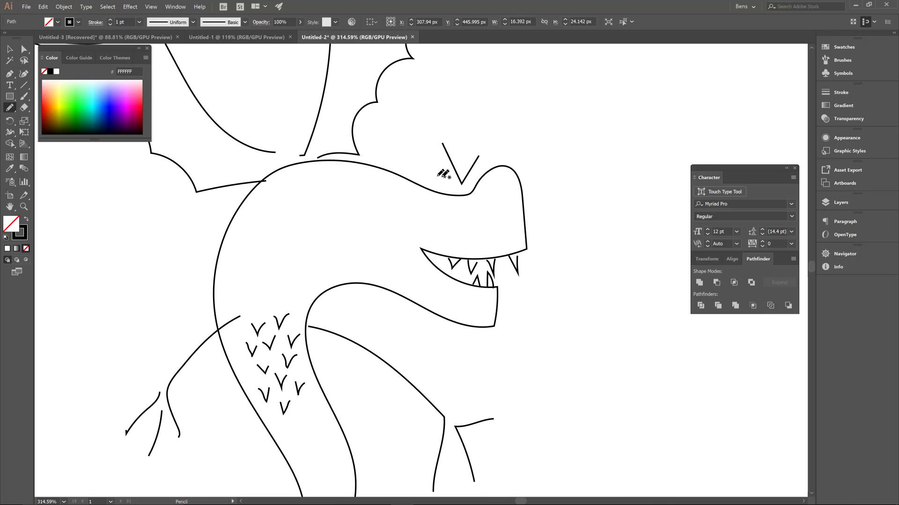
- Draw two small oval eyes beside the V-shaped brow and a round nostril of about 11 x 10 px on the snout
left_click_drag(450, 177, 472, 177)
mouse_move(525, 191)
left_mouse_down()
mouse_move(541, 150)
mouse_move(540, 127)
mouse_move(511, 117)
left_mouse_up()
scroll(572, 134, "up", 4)
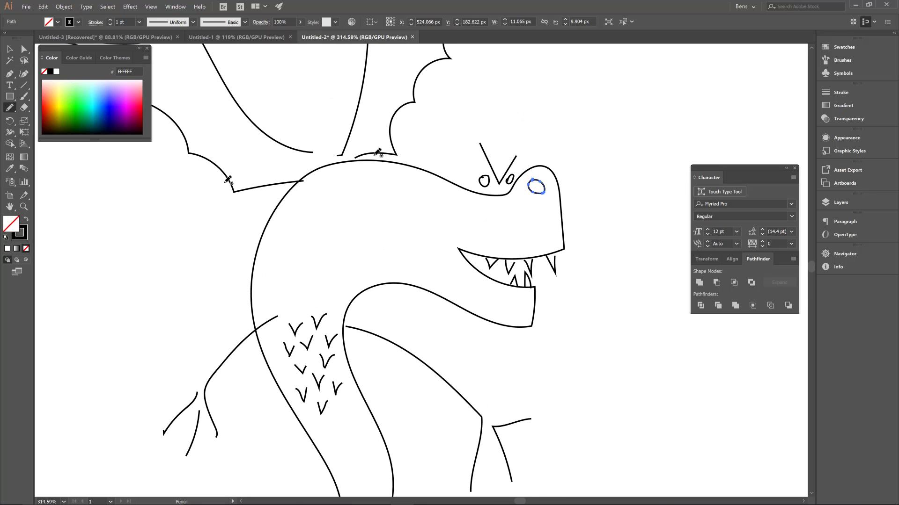
- Move the detached two-pronged claw of the arm below the mouth about 7 px left and 7 px up, onto the arm's wrist
key("space")
mouse_move(363, 228)
left_mouse_down()
mouse_move(418, 154)
mouse_move(366, 82)
left_mouse_up()
mouse_move(329, 224)
left_mouse_down()
mouse_move(367, 183)
mouse_move(414, 175)
left_mouse_up()
mouse_move(393, 227)
left_mouse_down()
mouse_move(394, 186)
mouse_move(355, 218)
mouse_move(349, 202)
left_mouse_up()
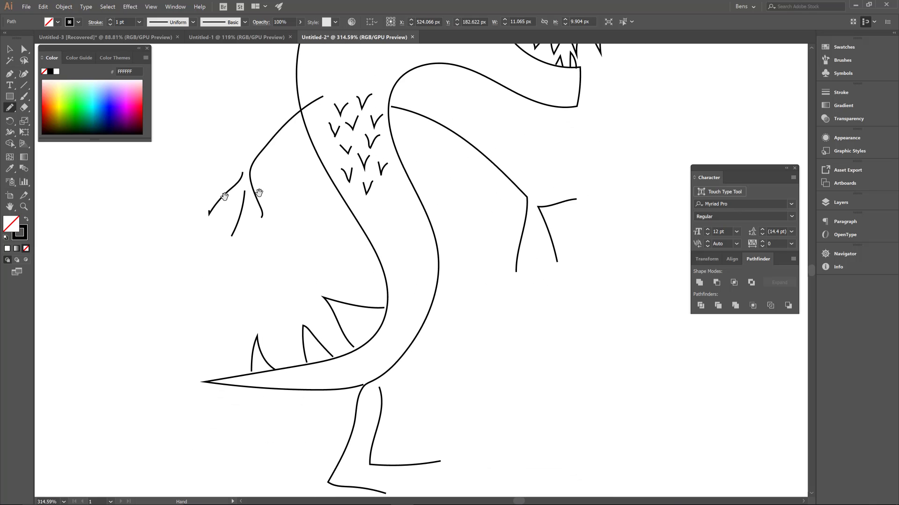
key("space")
left_click_drag(516, 187, 540, 271)
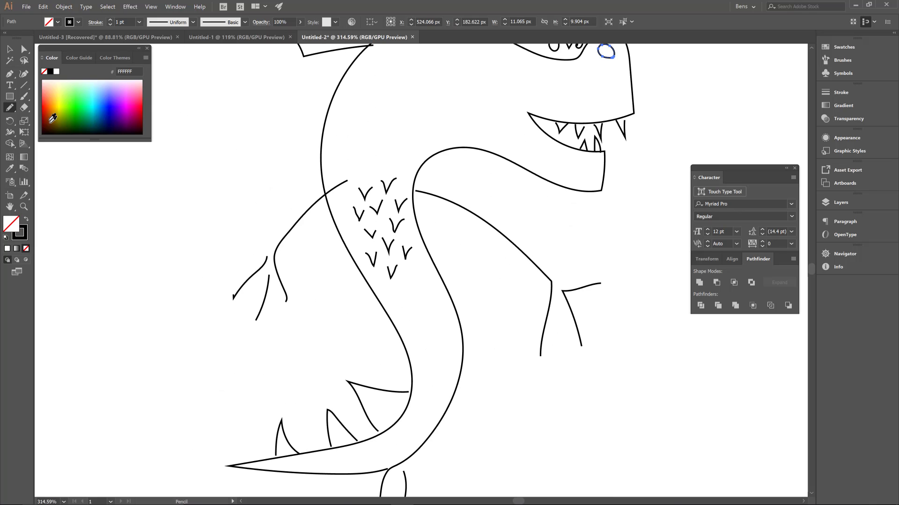
left_click(9, 50)
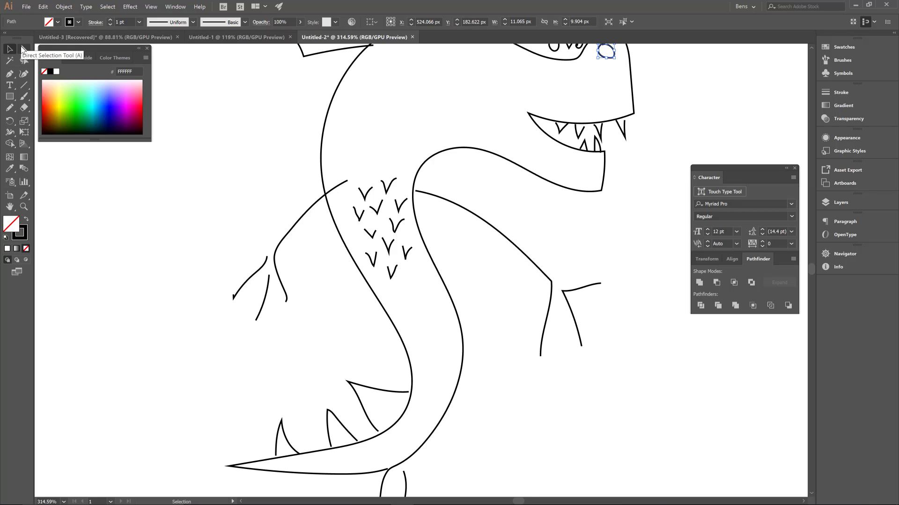
left_click(23, 49)
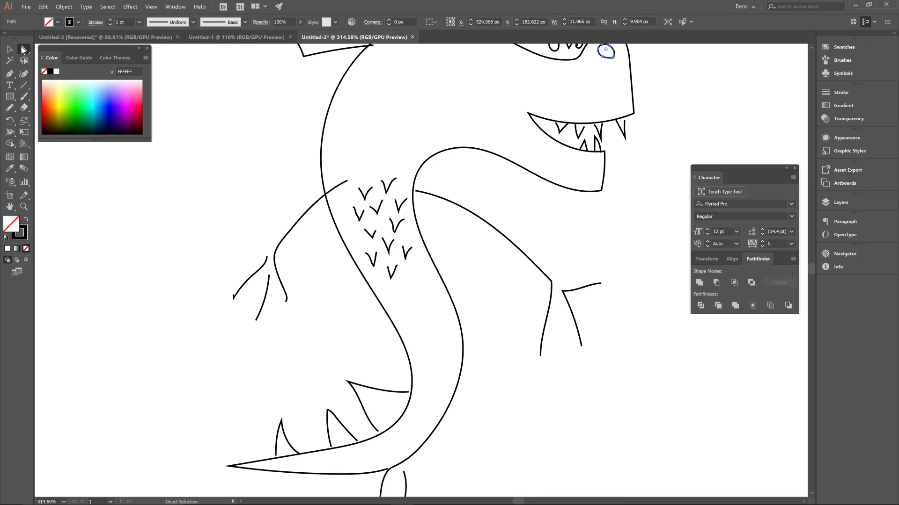
left_click(570, 291)
left_click_drag(584, 307, 628, 235, "ctrl")
key("v")
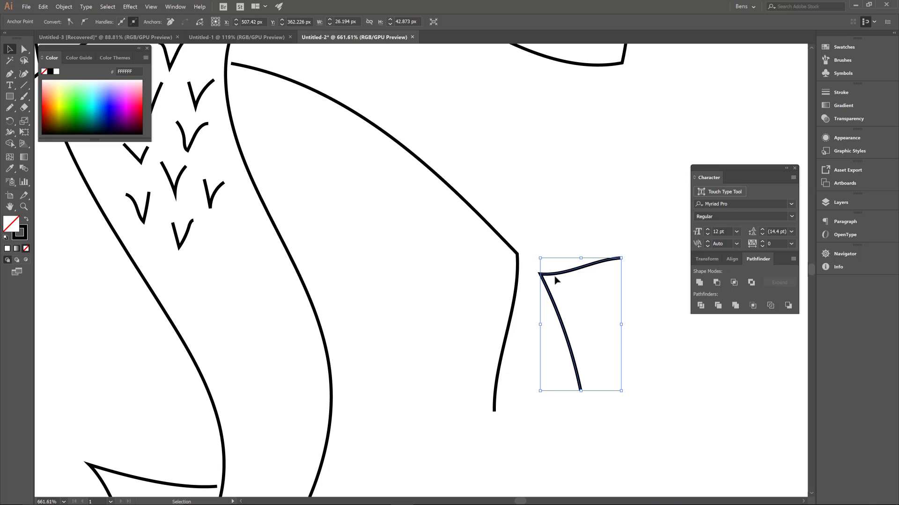
left_click_drag(556, 278, 533, 257)
- Move the three tail spikes slightly so their open ends meet the tail's upper edge
key("space")
left_click_drag(434, 330, 514, 99)
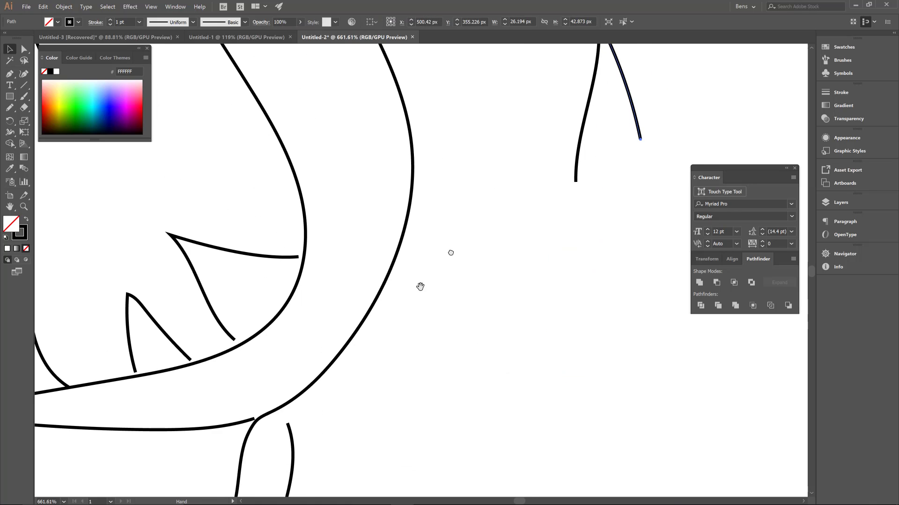
left_click_drag(405, 300, 493, 179)
mouse_move(320, 220)
left_mouse_down()
mouse_move(314, 215)
mouse_move(328, 228)
left_mouse_up()
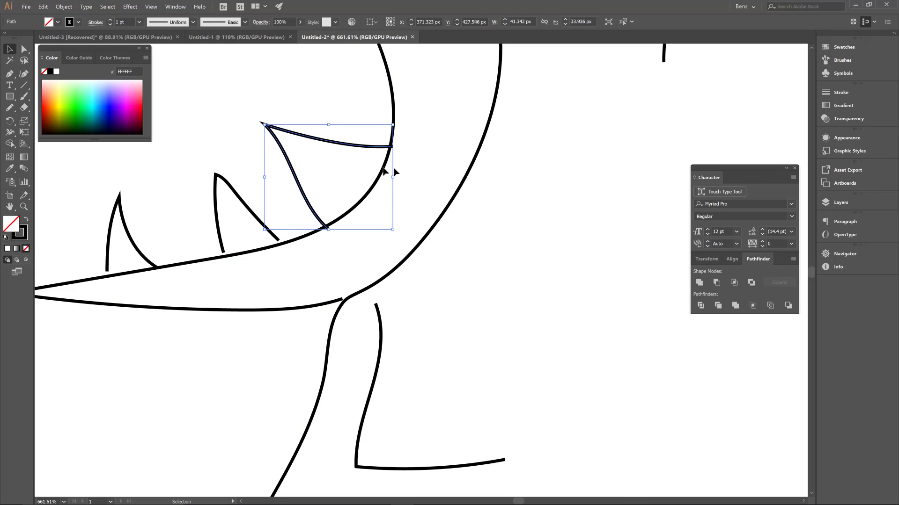
left_click_drag(223, 248, 226, 254)
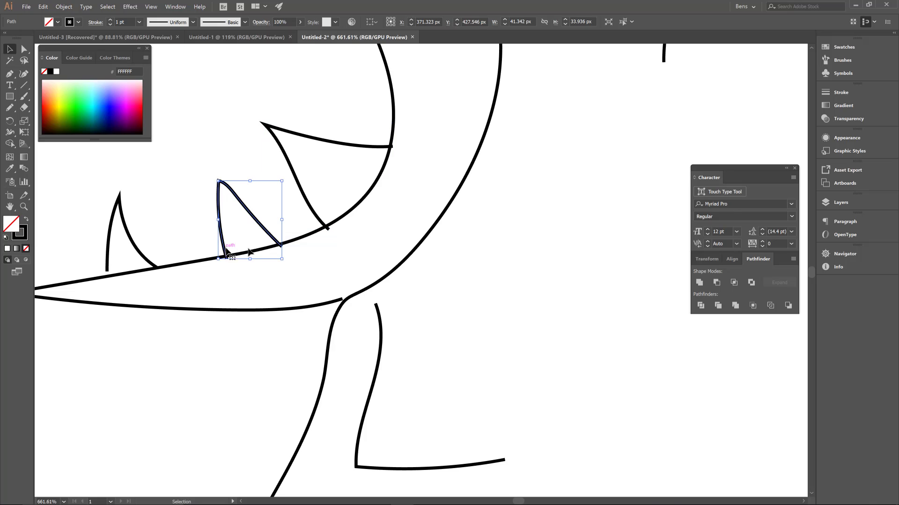
key("space")
left_click_drag(303, 284, 389, 248)
left_click_drag(194, 230, 196, 236)
- Move the detached leg line under the body up until it touches the body outline
key("space")
left_click_drag(431, 272, 411, 189)
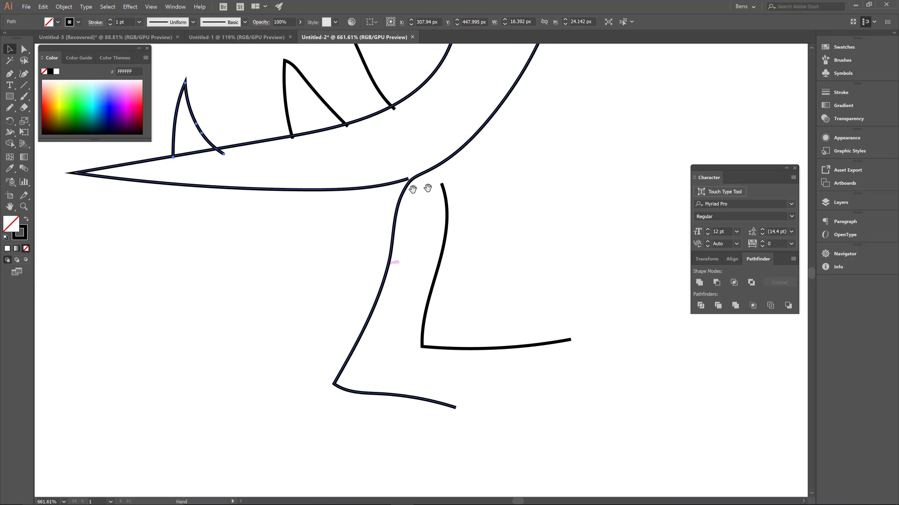
left_click(448, 208)
left_click_drag(448, 221, 445, 205)
- Move the arm below the mouth so its shoulder end meets the body outline beside the chest scales
key("space")
left_click_drag(525, 203, 442, 365)
left_click_drag(501, 281, 493, 435)
left_click_drag(491, 202, 515, 393)
key("ctrl+space")
left_click_drag(532, 236, 486, 252)
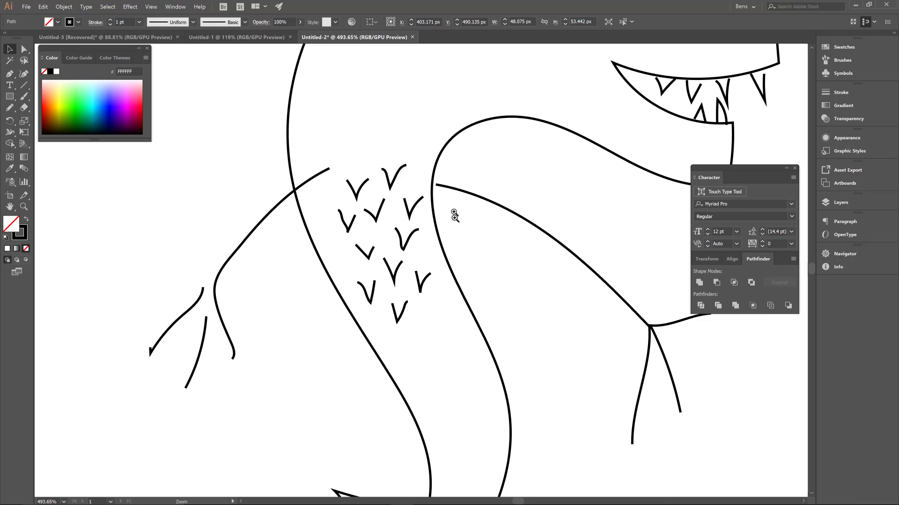
left_click_drag(455, 221, 533, 192)
mouse_move(450, 167)
left_mouse_down()
mouse_move(428, 164)
mouse_move(442, 170)
left_mouse_up()
key("space")
left_click_drag(432, 230, 482, 281)
key("space")
left_click_drag(482, 166, 477, 84)
- Move the two loose fingers of the arm on the dragon's back side onto its wrist
left_click_drag(207, 264, 348, 200)
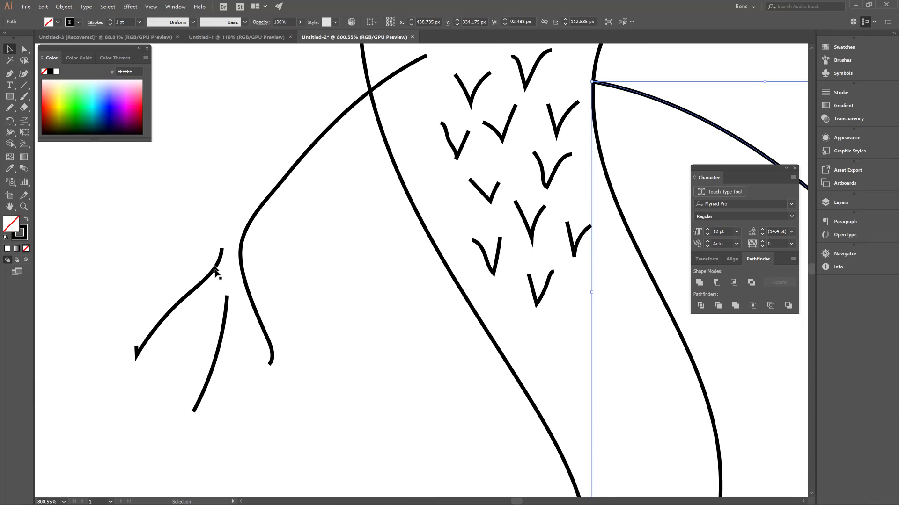
mouse_move(214, 270)
left_mouse_down()
mouse_move(244, 268)
mouse_move(231, 266)
left_mouse_up()
left_click(227, 331)
left_click(207, 381)
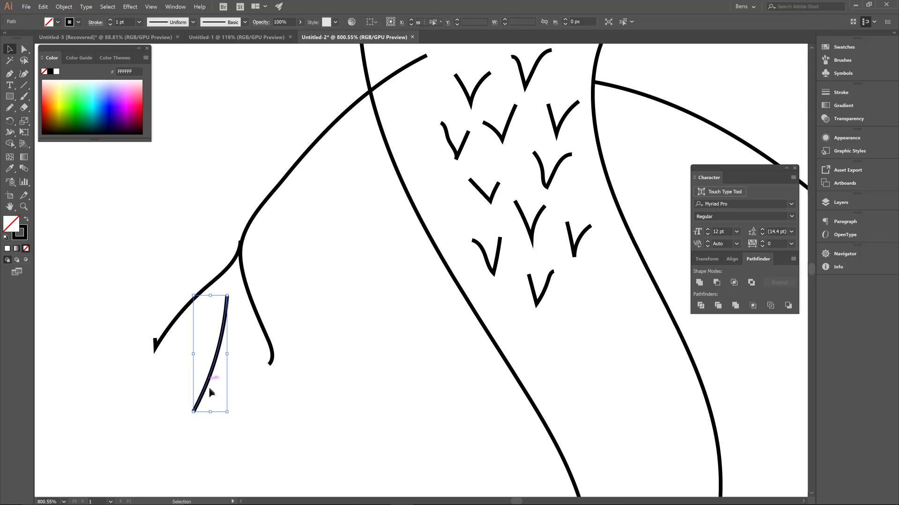
mouse_move(210, 392)
left_mouse_down()
mouse_move(232, 345)
mouse_move(218, 346)
left_mouse_up()
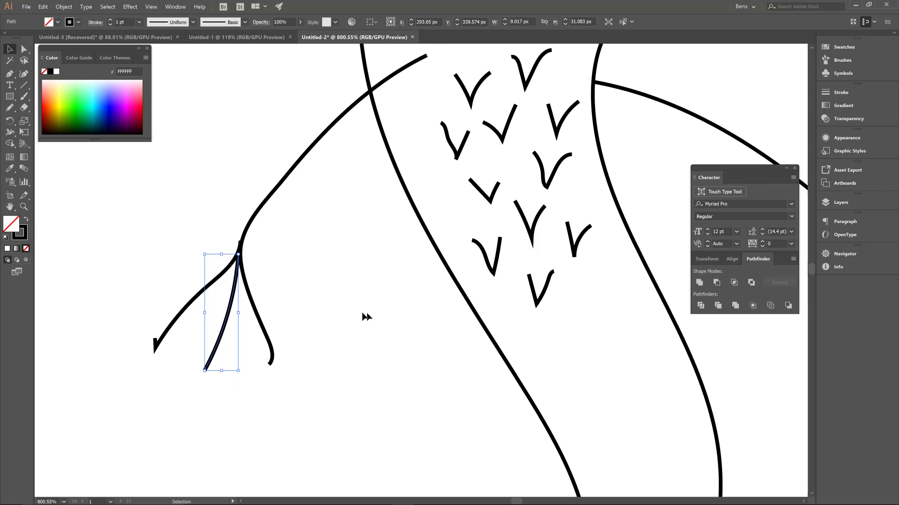
- Move the loose end points of both wings onto the body outline with the Direct Selection tool
left_click_drag(408, 176, 279, 398, "space")
left_click_drag(453, 122, 277, 385)
left_click_drag(416, 298, 604, 409)
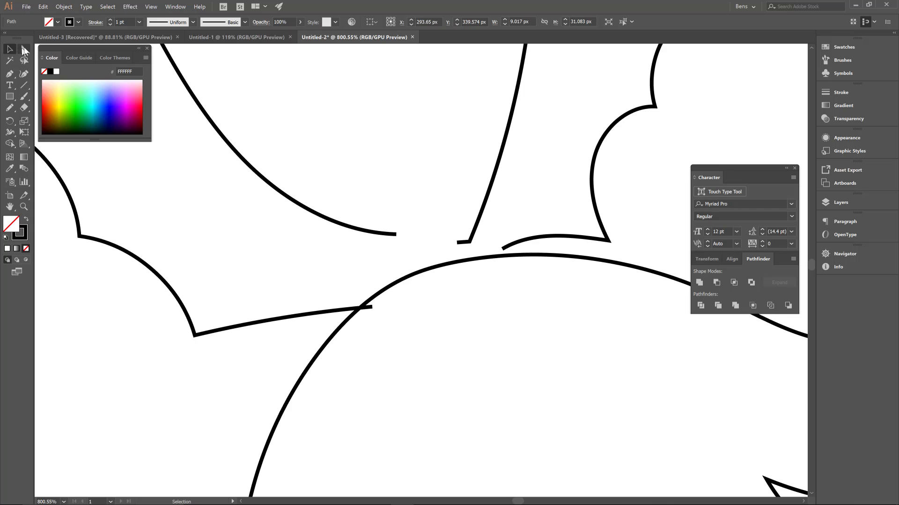
left_click(24, 49)
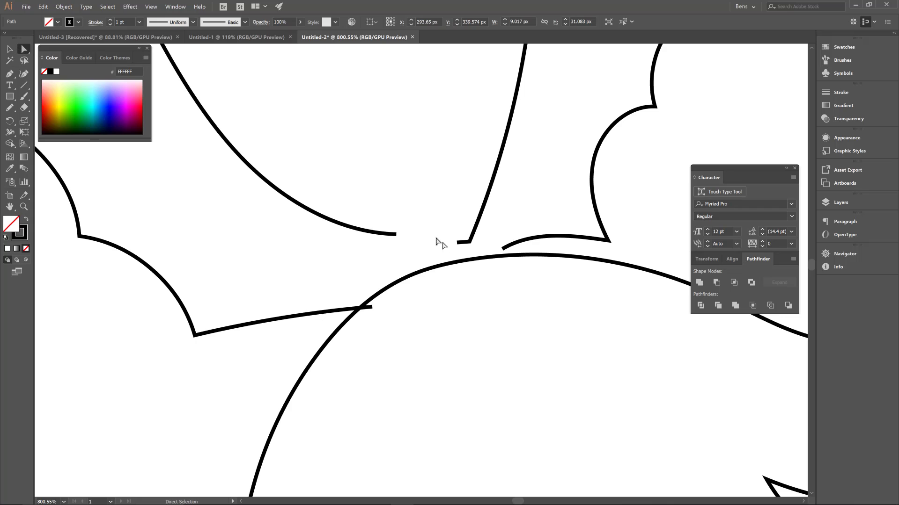
left_click(394, 234)
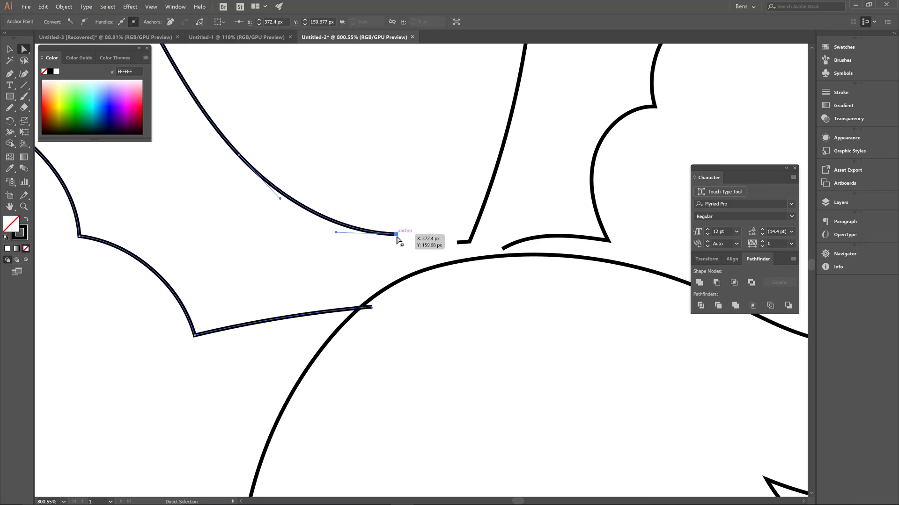
left_click_drag(395, 235, 411, 276)
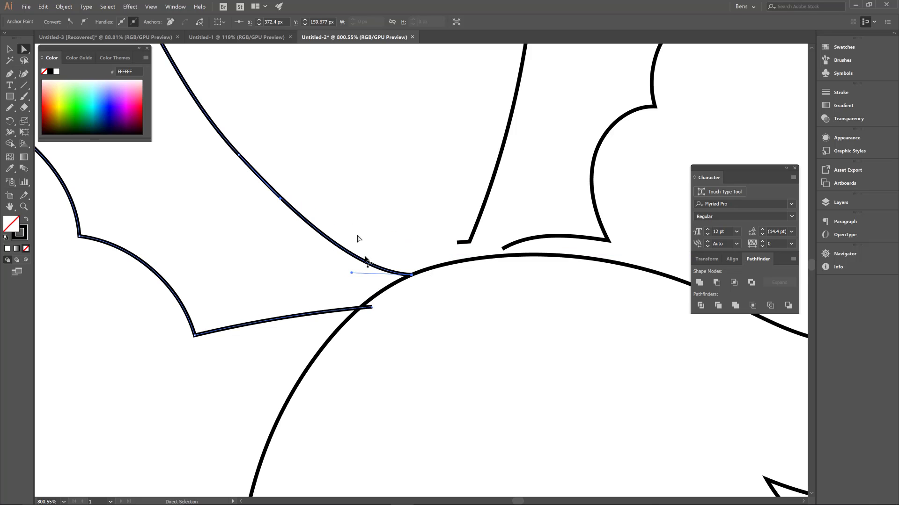
left_click(372, 306)
left_click_drag(373, 307, 360, 309)
left_click(457, 243)
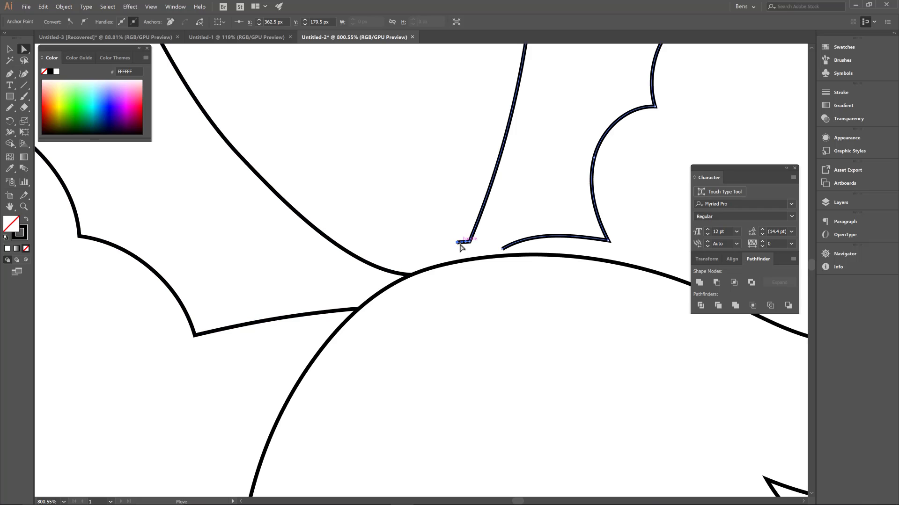
left_click_drag(458, 244, 502, 256)
- Move the corner point of the loose two-pronged claw onto the tip of the wing nearest the head
key("space")
left_click_drag(639, 184, 413, 474)
left_click(282, 179)
left_click_drag(285, 183, 293, 180)
left_click_drag(308, 182, 362, 202)
left_click(364, 192)
- Move the loose claw ends above the back wing onto that wing's tip
key("space")
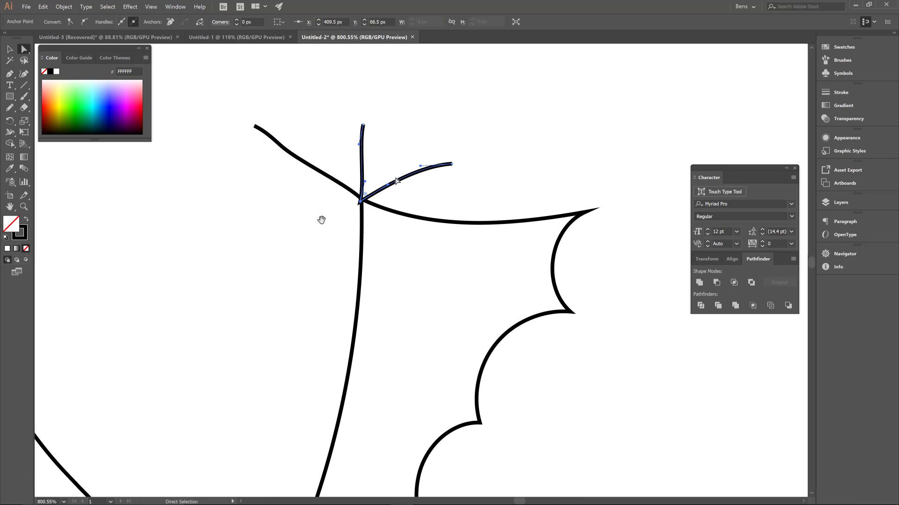
left_click_drag(315, 250, 415, 239)
left_click_drag(342, 257, 524, 267)
left_click_drag(430, 265, 506, 278)
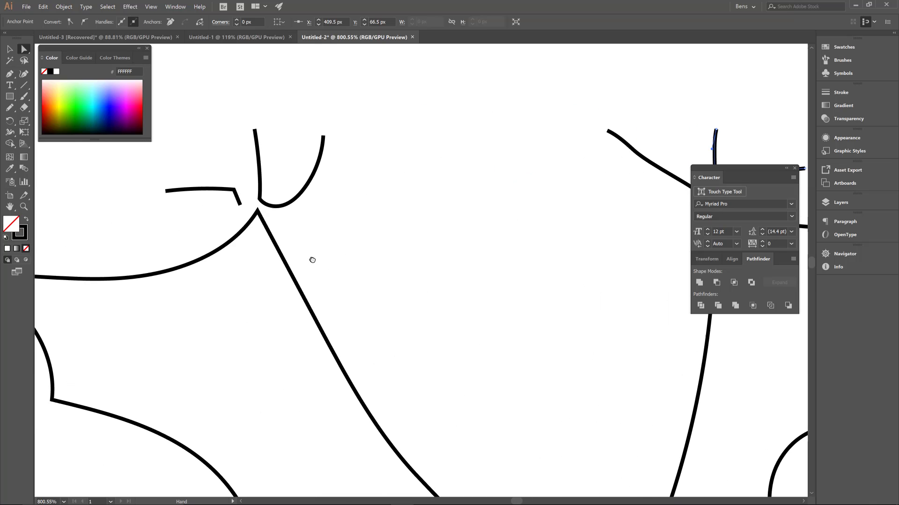
left_click(242, 205)
left_click_drag(242, 205, 260, 212)
left_click(263, 202)
left_click(383, 216)
- Delete the two small oval eyes beside the V-shaped brow
left_click_drag(397, 289, 496, 220)
left_click_drag(604, 415, 244, 68)
left_click_drag(463, 276, 178, 120)
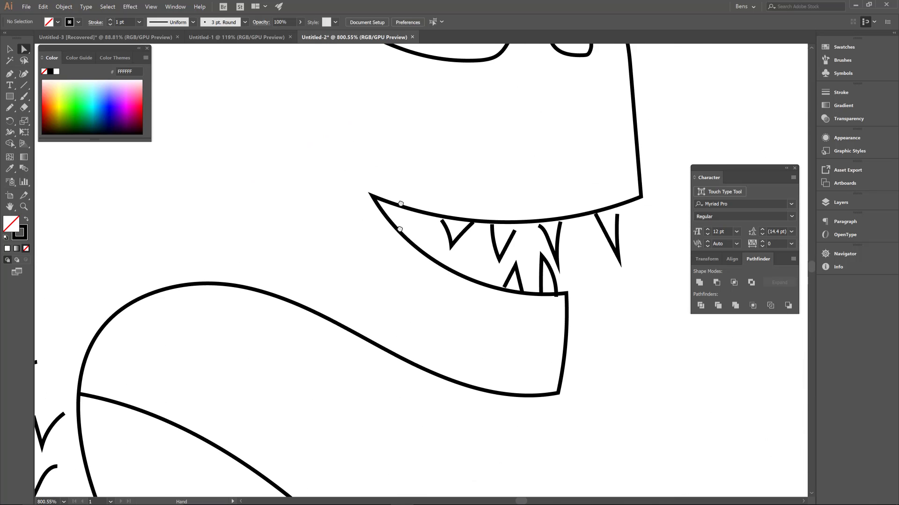
left_click_drag(400, 203, 383, 369)
left_click_drag(451, 202, 464, 240)
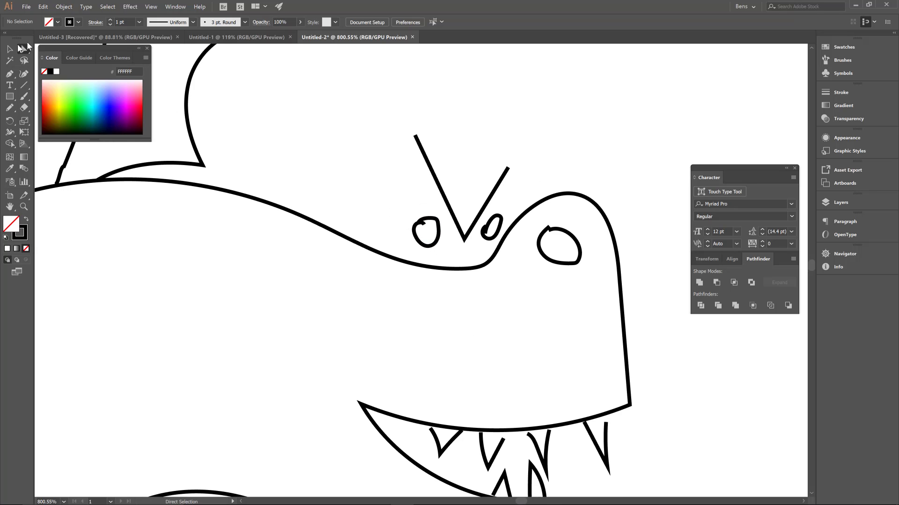
key("v")
left_click(427, 219)
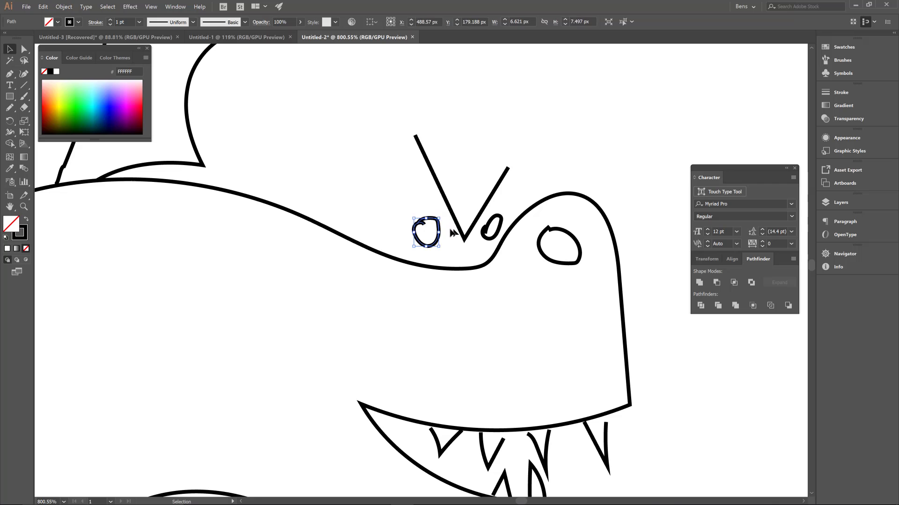
key("Delete")
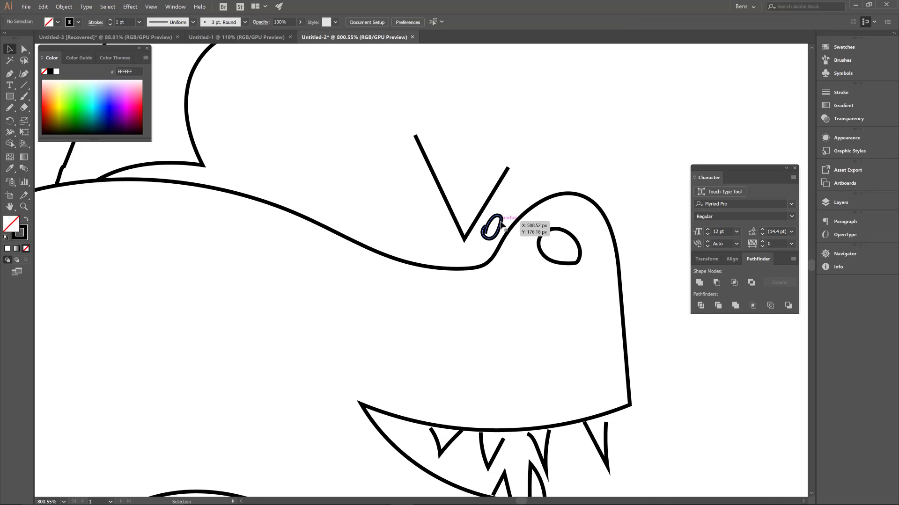
left_click(498, 221)
key("Delete")
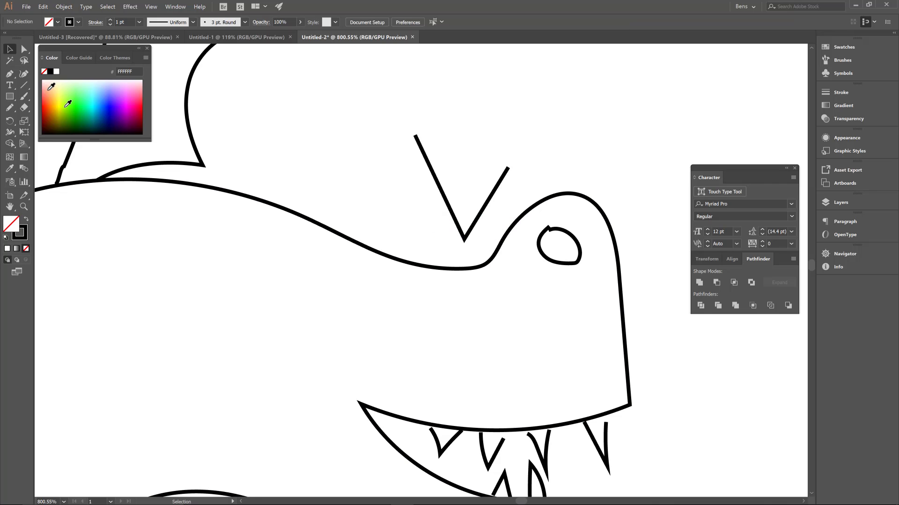
left_click(10, 97)
left_click_drag(10, 98, 43, 117)
left_click_drag(388, 200, 437, 240)
key("ctrl+z")
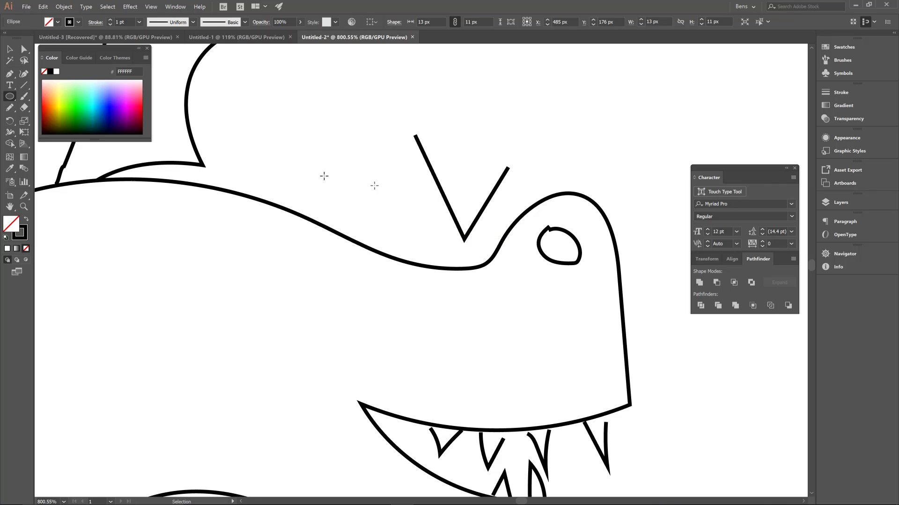
- Draw a closed triangular eye with the Pen tool on the side of the V-shaped brow away from the snout
left_click(10, 74)
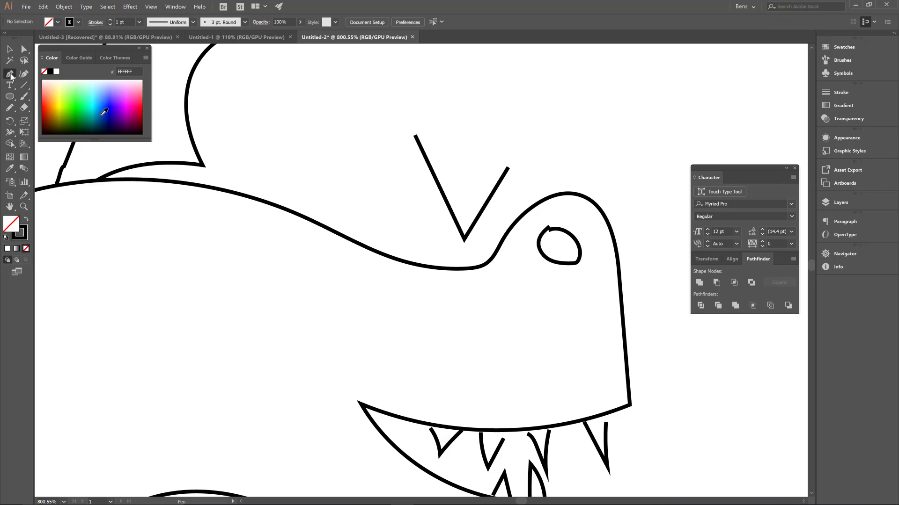
left_click(414, 211)
left_click(439, 249)
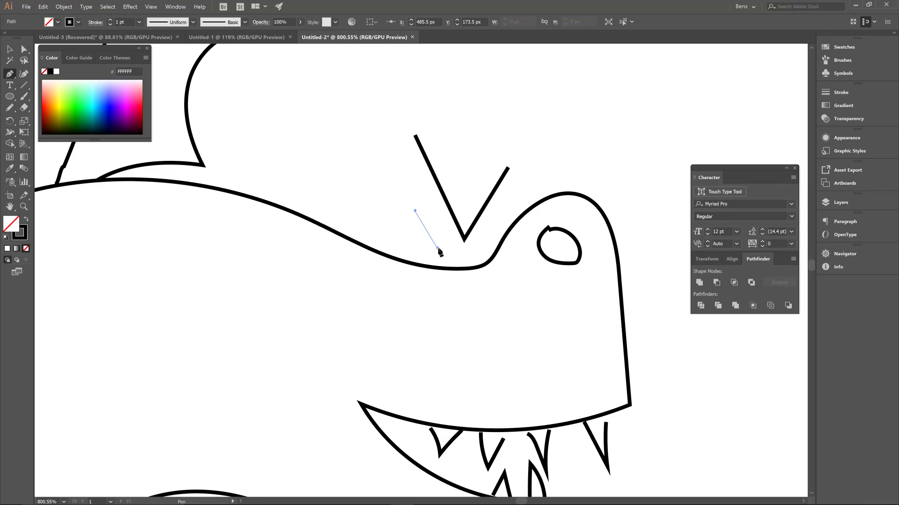
left_click(388, 229)
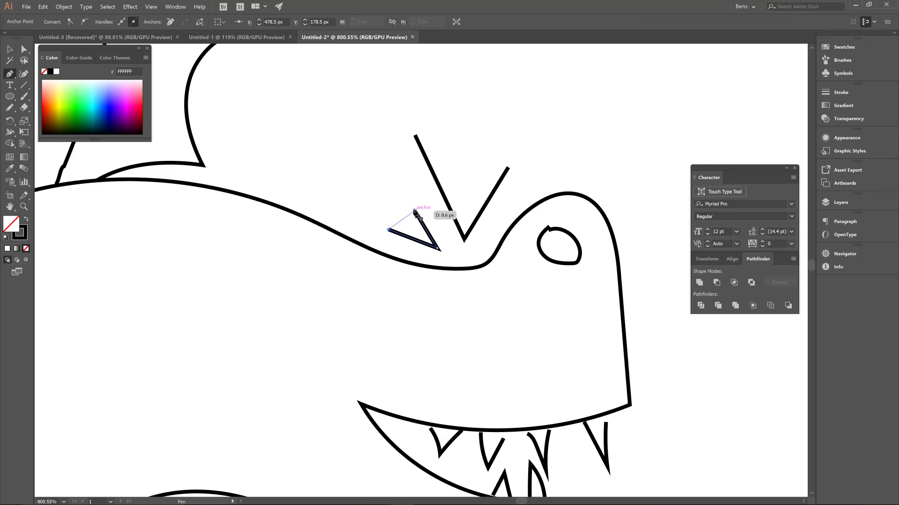
left_click(415, 211)
- Draw a second, narrower closed triangular eye between the V-shaped brow and the snout
left_click_drag(548, 205, 563, 258)
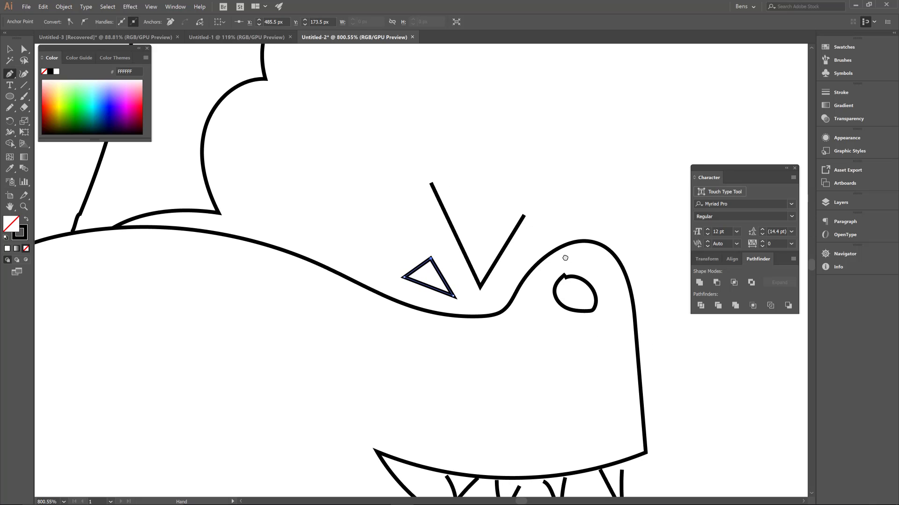
left_click(499, 293)
left_click(531, 262)
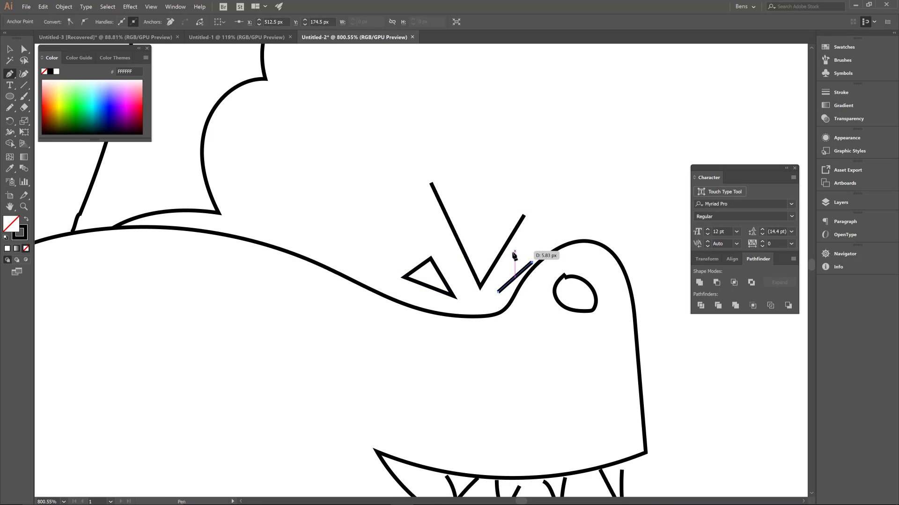
left_click(513, 251)
left_click(498, 293)
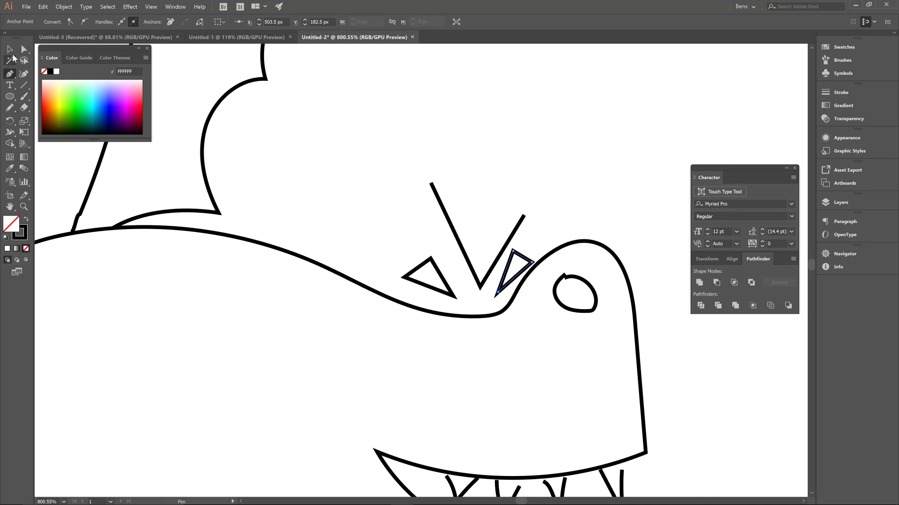
- Move the two-pronged claw of the arm below the mouth the last bit onto the wrist
left_click(10, 50)
key("ctrl+space")
mouse_move(423, 240)
left_mouse_down()
mouse_move(307, 338)
mouse_move(238, 380)
left_mouse_up()
key("space")
mouse_move(297, 368)
left_mouse_down()
mouse_move(429, 241)
mouse_move(327, 226)
mouse_move(300, 301)
mouse_move(265, 260)
left_mouse_up()
key("ctrl+space")
left_click_drag(409, 269, 602, 217)
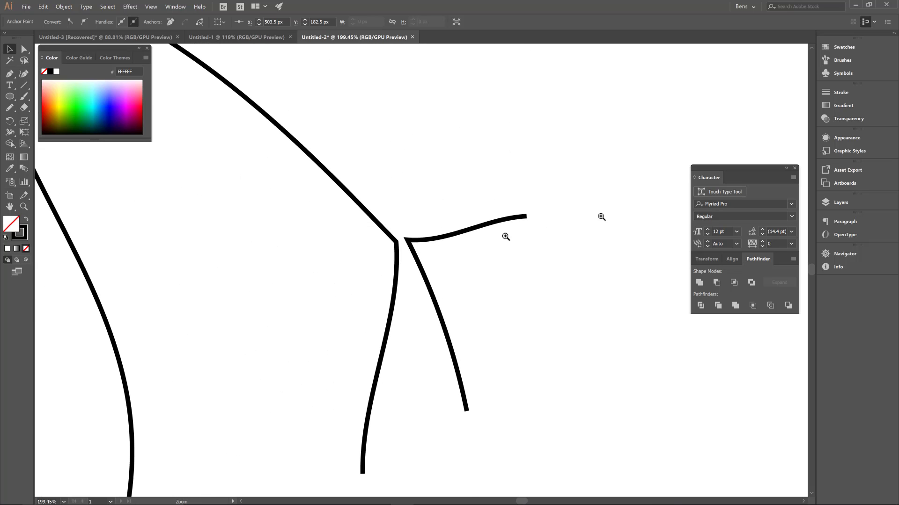
left_click(411, 246)
left_click_drag(411, 242, 401, 242)
left_click(534, 229)
- Fill the dragon's body outline with the pure red swatch (FF0000)
key("ctrl+space")
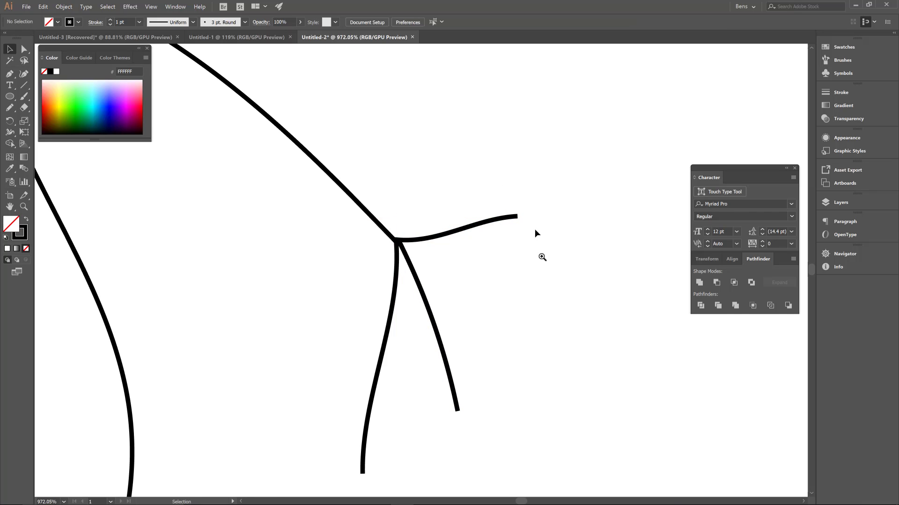
left_click_drag(541, 257, 276, 430)
left_click_drag(500, 272, 438, 349)
left_click_drag(497, 303, 516, 310)
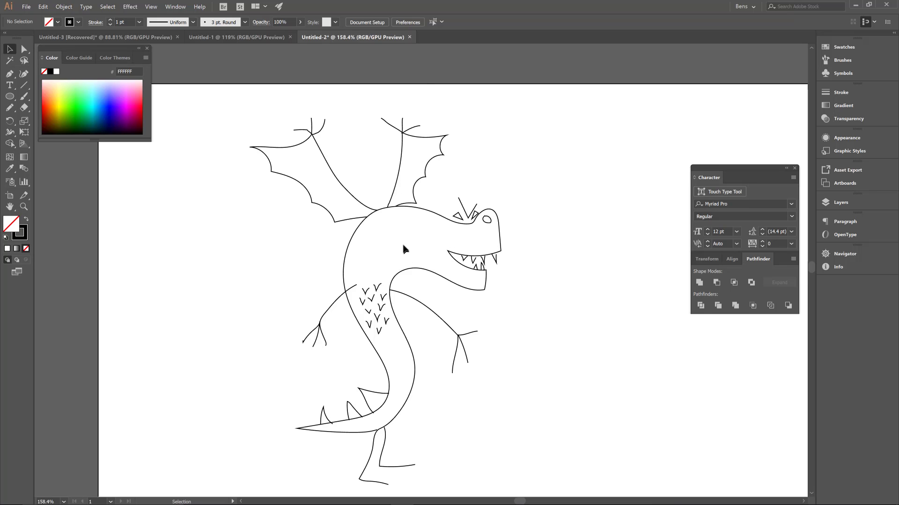
left_click(353, 252)
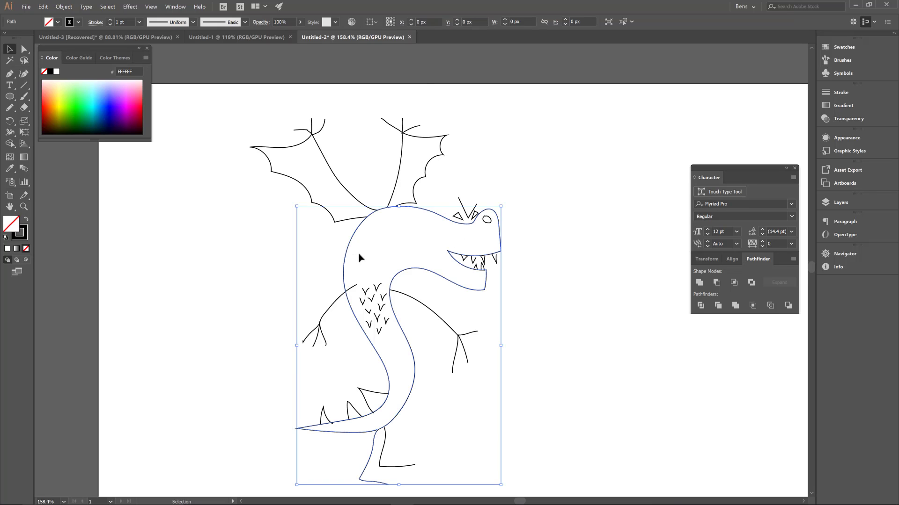
left_click(58, 23)
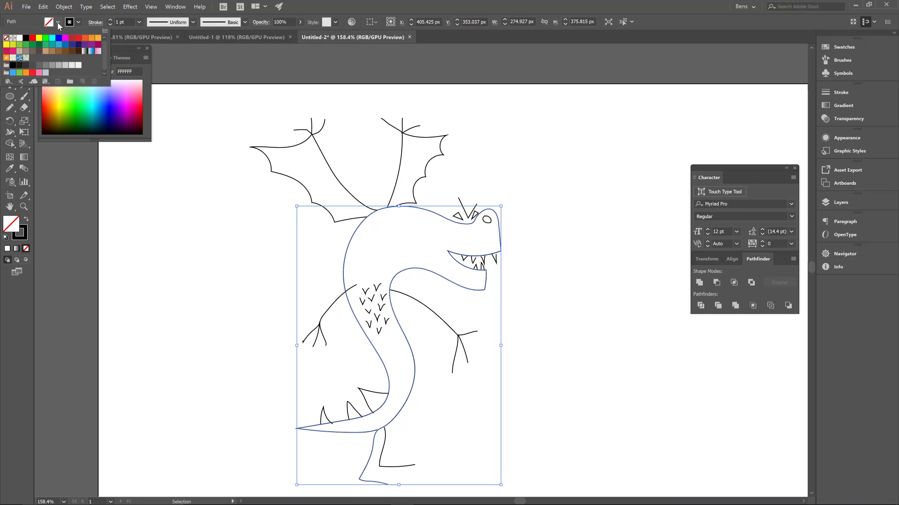
left_click(32, 37)
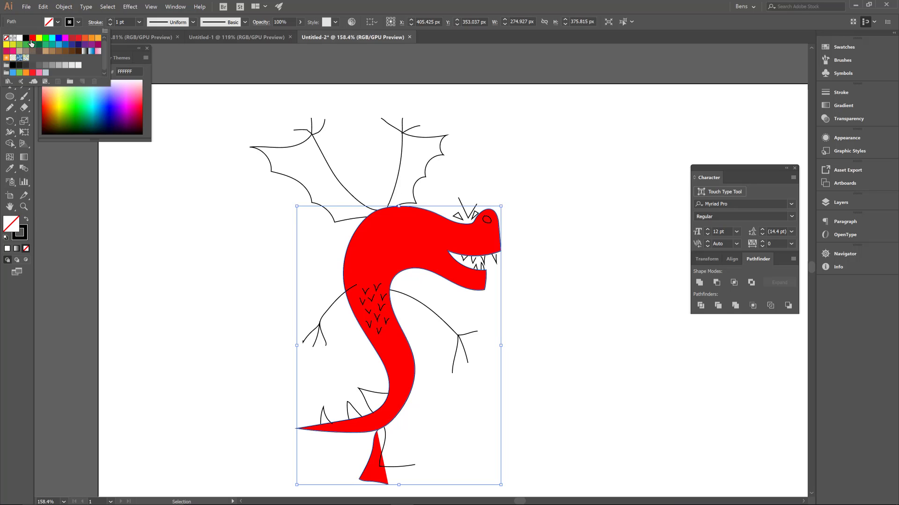
left_click(535, 221)
- Fill the wing nearer the head with green 45FF4C and the other wing with green 22FF49
left_click(407, 169)
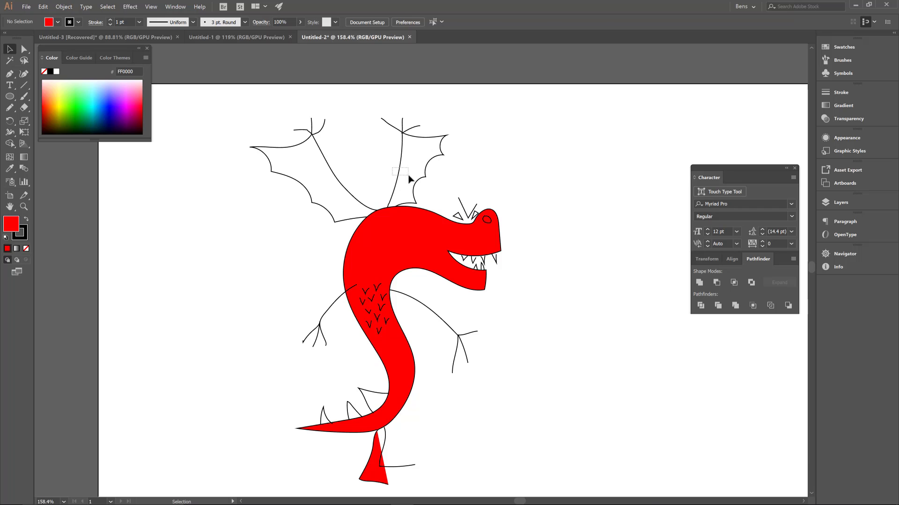
left_click(413, 187)
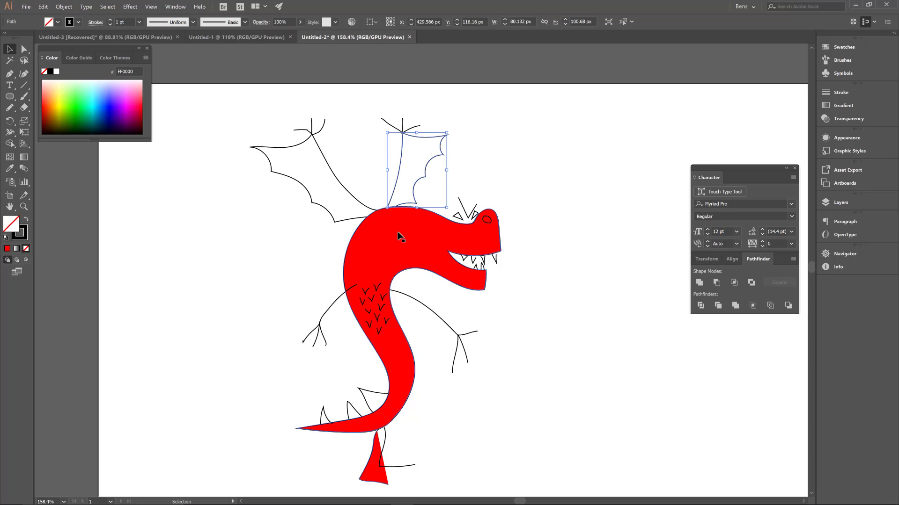
left_click(79, 96)
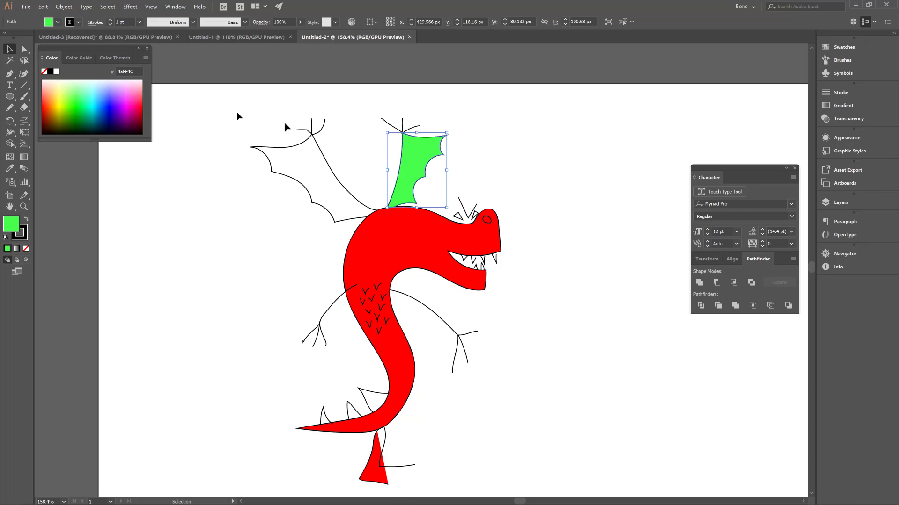
left_click(290, 176)
left_click(78, 102)
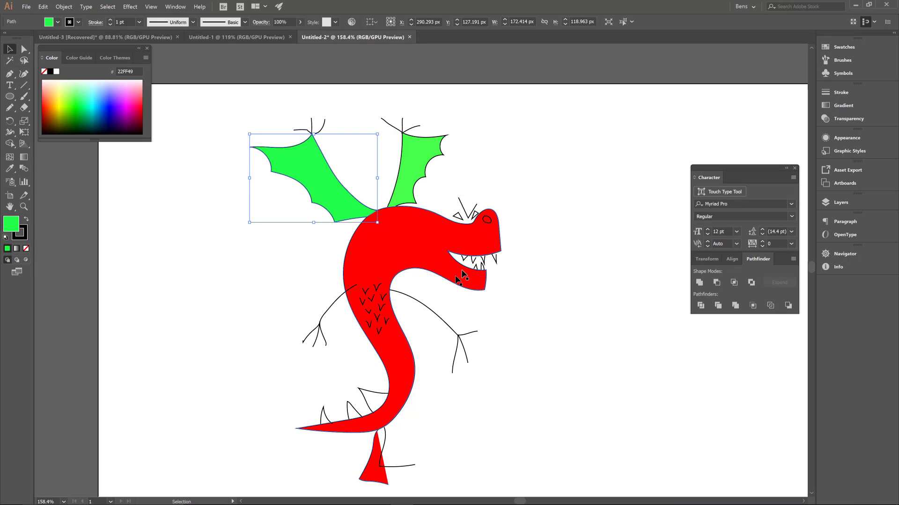
- Delete the foot and lower-leg anchor points of the leg that belongs to the red body outline
left_click(371, 464)
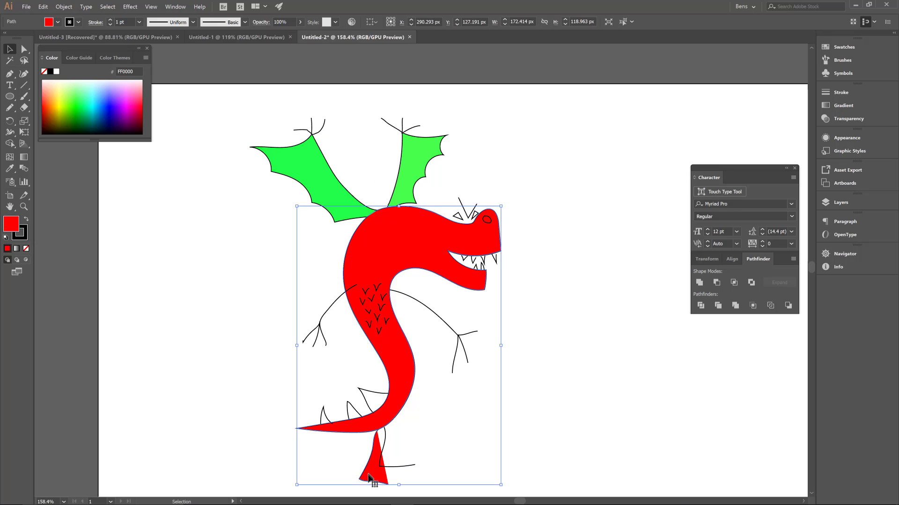
left_click_drag(369, 463, 502, 394)
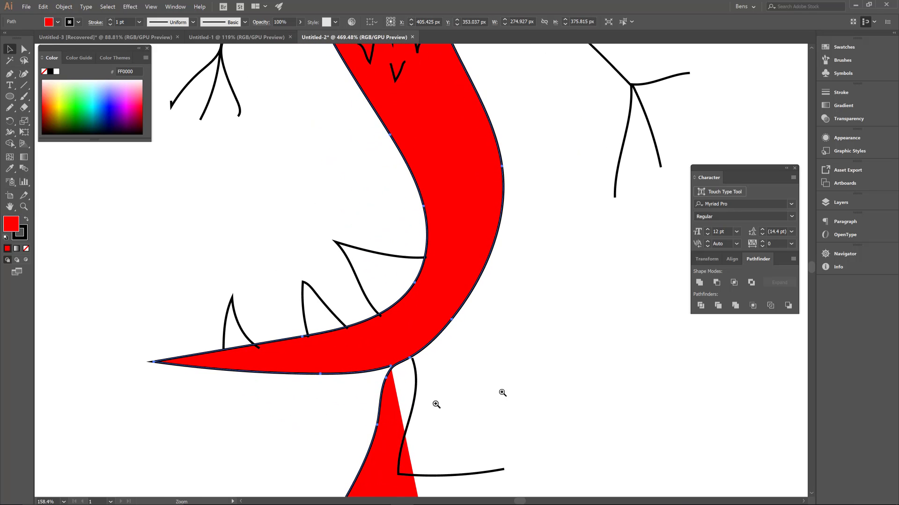
left_click_drag(386, 407, 486, 250)
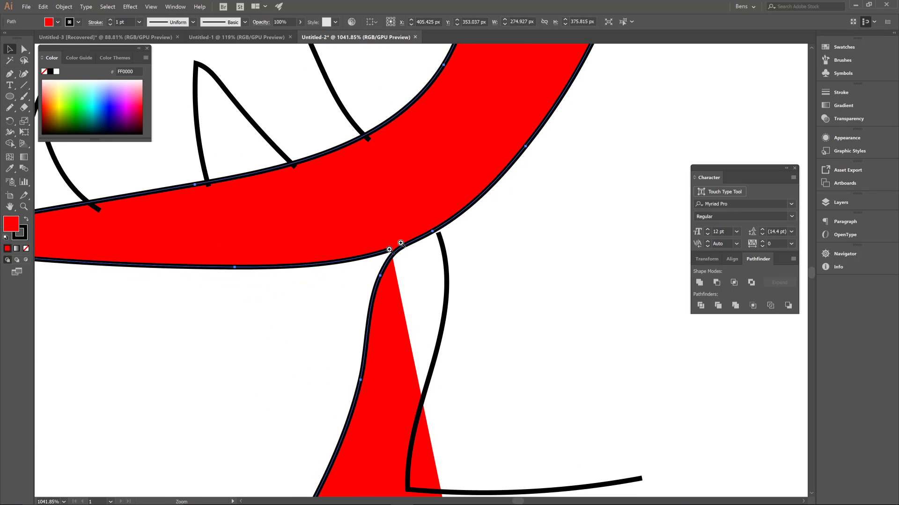
left_click_drag(445, 375, 490, 207)
key("a")
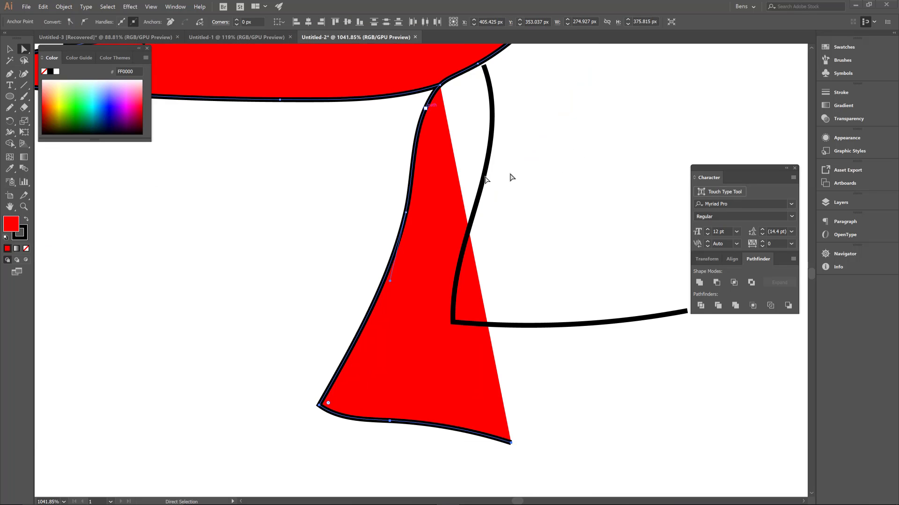
key("space")
mouse_move(550, 136)
left_mouse_down()
mouse_move(564, 255)
mouse_move(538, 395)
mouse_move(510, 349)
mouse_move(576, 377)
mouse_move(582, 328)
mouse_move(563, 218)
mouse_move(562, 243)
mouse_move(537, 187)
mouse_move(515, 164)
left_mouse_up()
left_click_drag(489, 206, 503, 183)
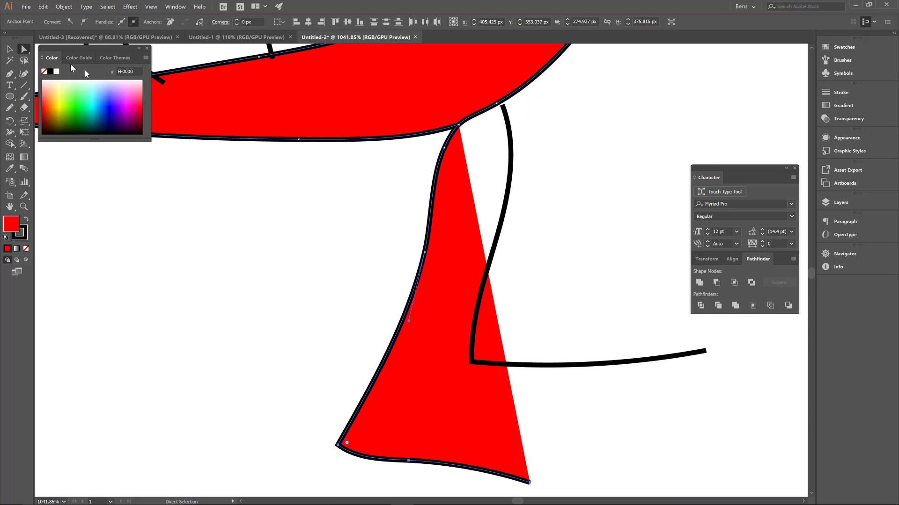
left_click_drag(539, 447, 519, 378)
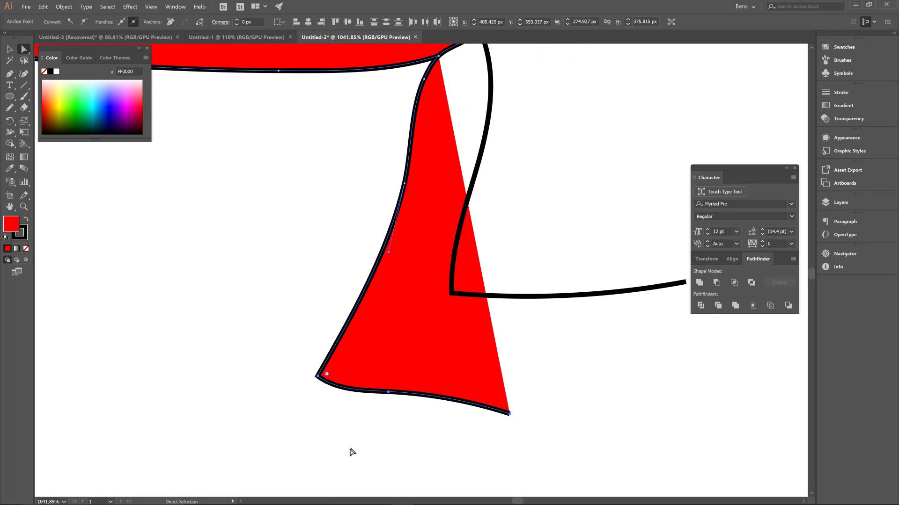
left_click_drag(281, 451, 588, 356)
key("Delete")
- Delete the leftover upper-leg points from the body outline and close the resulting gap beside the remaining leg
left_click_drag(367, 222, 426, 141)
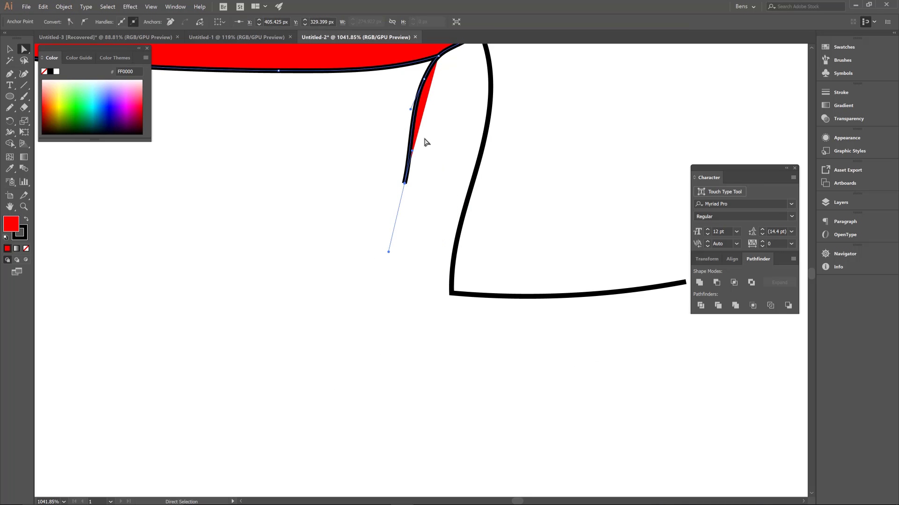
key("Delete")
left_click_drag(439, 108, 436, 194)
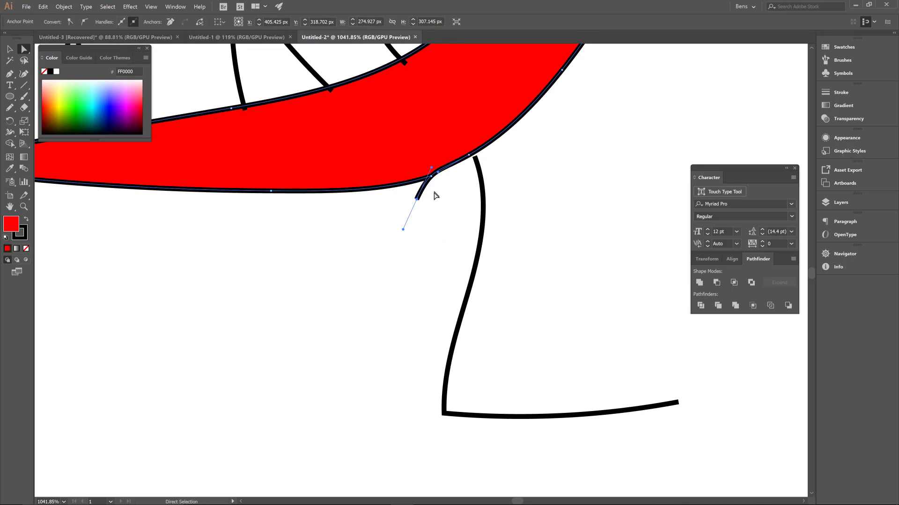
key("Delete")
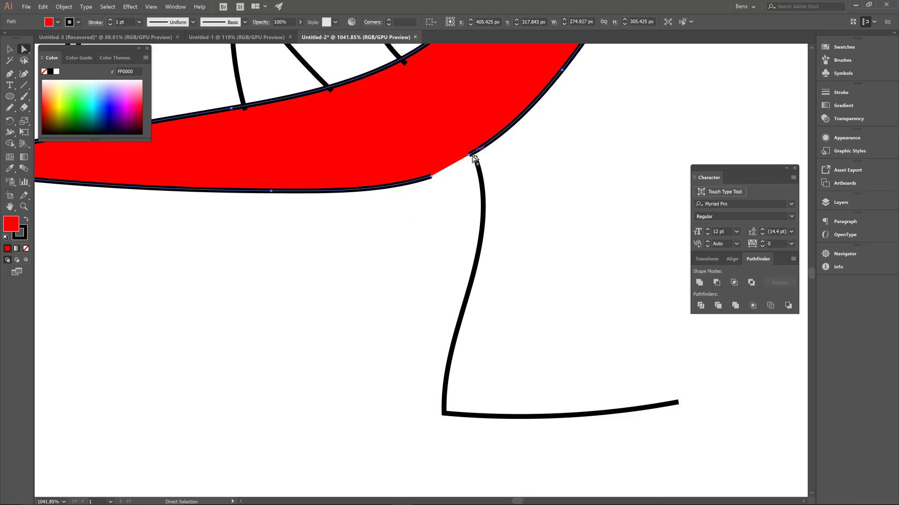
left_click_drag(474, 158, 431, 177)
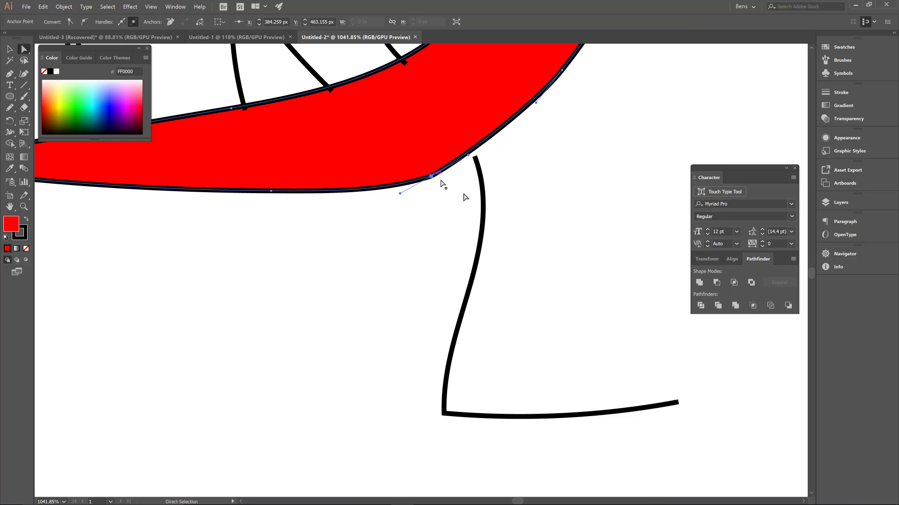
- Draw a separate unfilled leg and foot, about 38 x 56 px, below the tail base with the Pencil tool
left_click(475, 170)
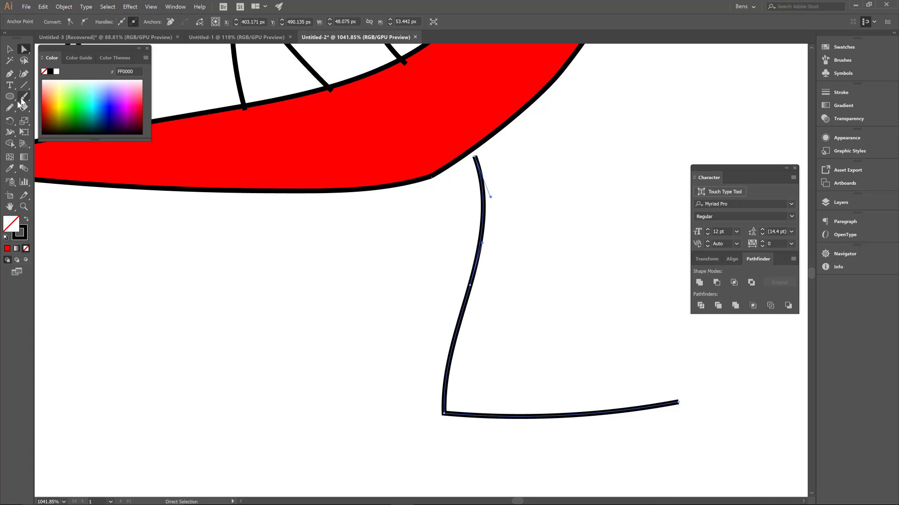
left_click(9, 107)
mouse_move(389, 200)
left_mouse_down()
mouse_move(390, 242)
mouse_move(357, 367)
mouse_move(316, 424)
mouse_move(436, 462)
mouse_move(480, 463)
left_mouse_up()
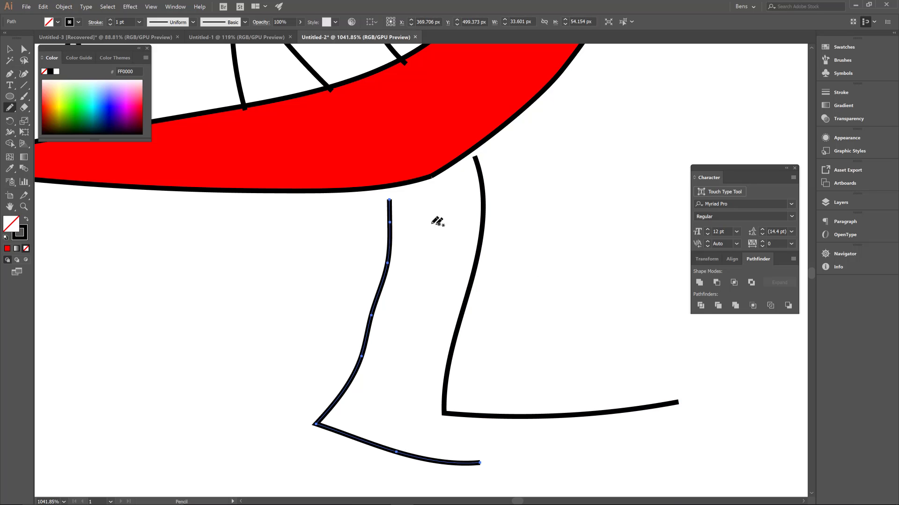
key("ctrl+z")
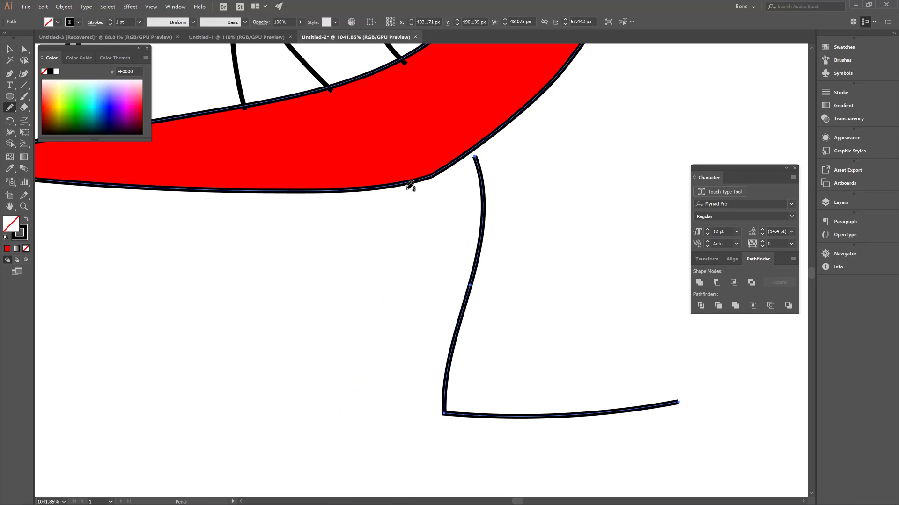
mouse_move(403, 196)
left_mouse_down()
mouse_move(345, 416)
mouse_move(437, 451)
mouse_move(524, 468)
left_mouse_up()
left_click(10, 49)
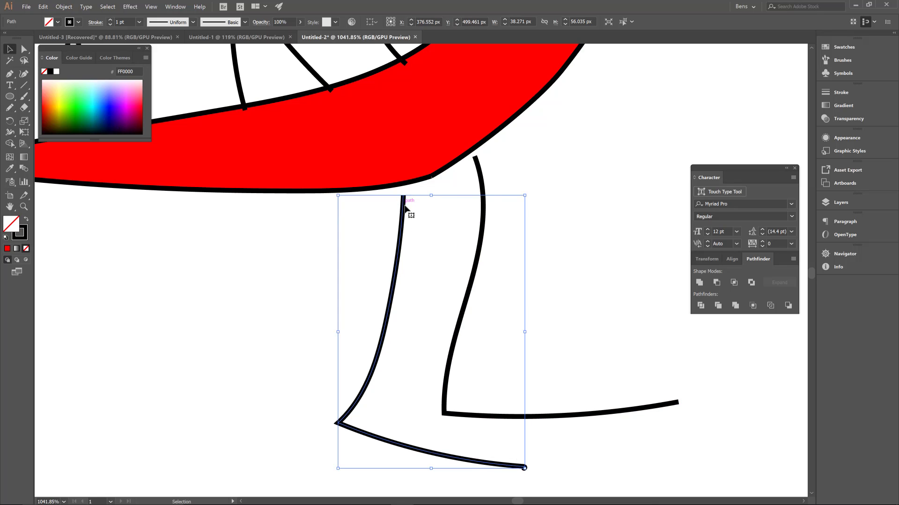
- Move the new leg and the existing leg up so that both meet the underside of the body
left_click_drag(408, 201, 421, 191)
left_click_drag(482, 177, 477, 172)
key("a")
left_click_drag(550, 159, 406, 315)
left_click_drag(454, 210, 315, 456)
left_click_drag(488, 229, 422, 315)
left_click_drag(513, 213, 421, 313)
left_click_drag(505, 260, 457, 297)
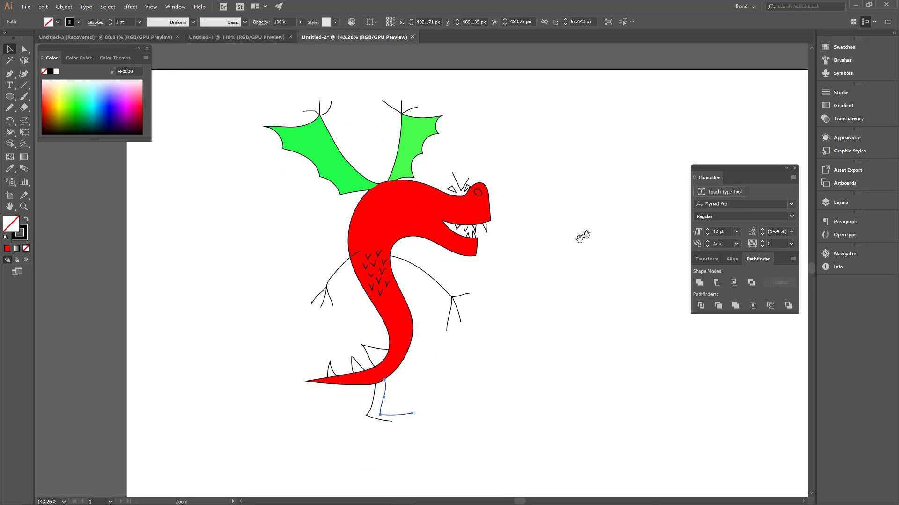
left_click_drag(586, 259, 562, 238)
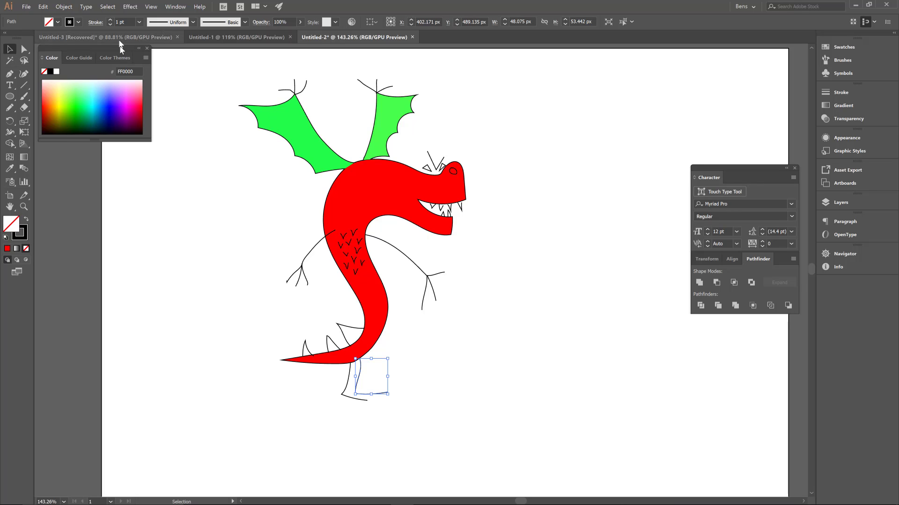
- Examine the dragon drawing in the Untitled-3 document and return to Untitled-2
left_click(63, 37)
left_click(540, 309)
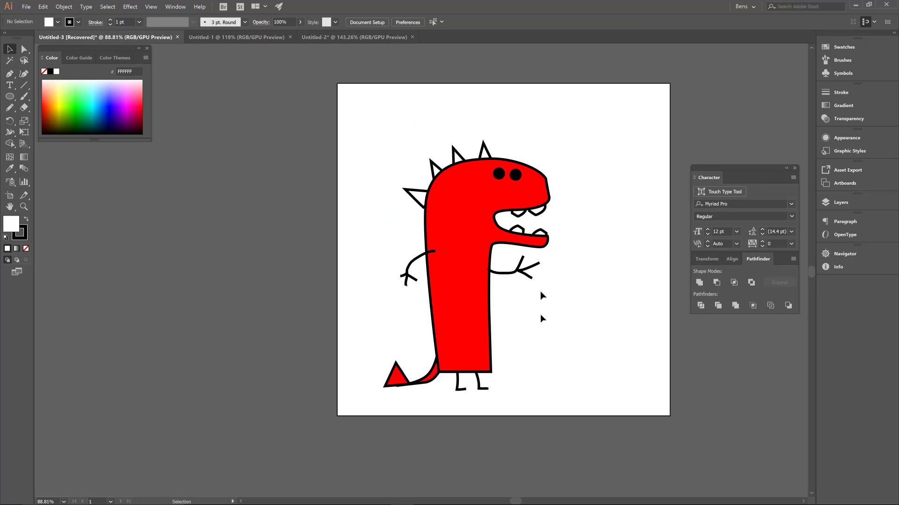
left_click_drag(526, 269, 528, 320)
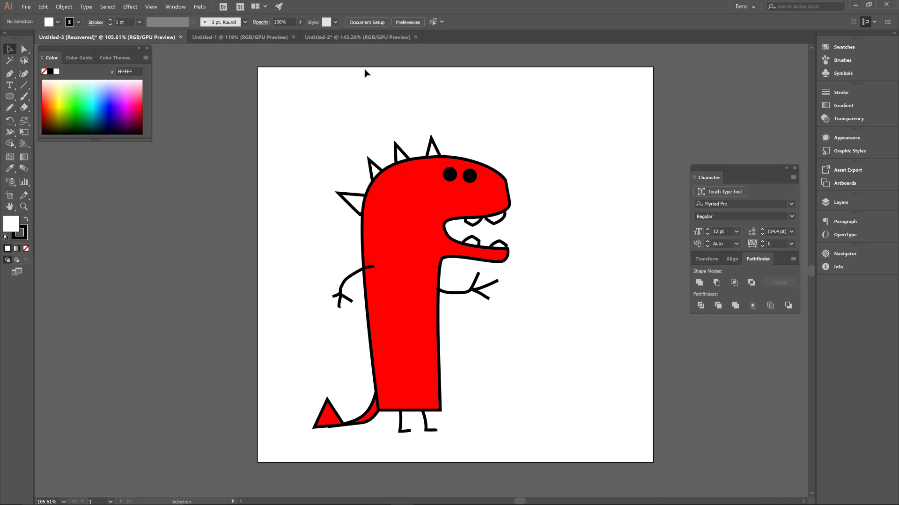
left_click(370, 36)
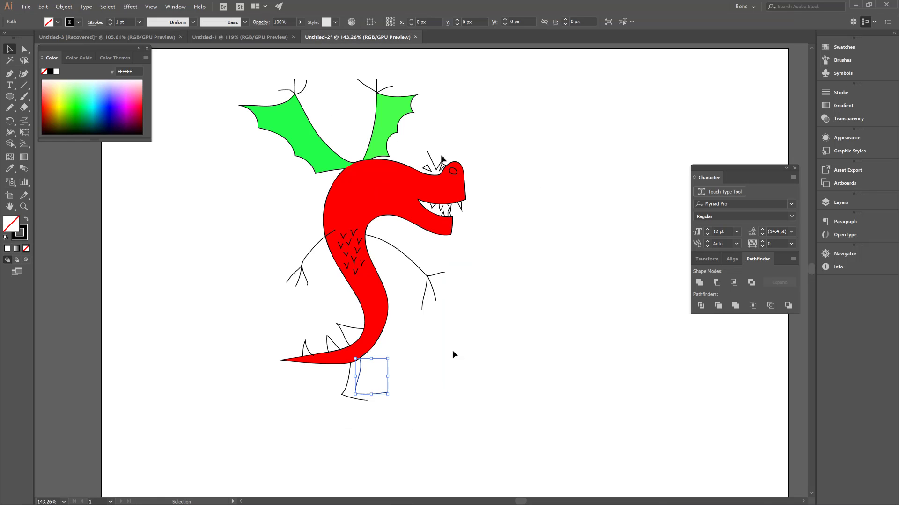